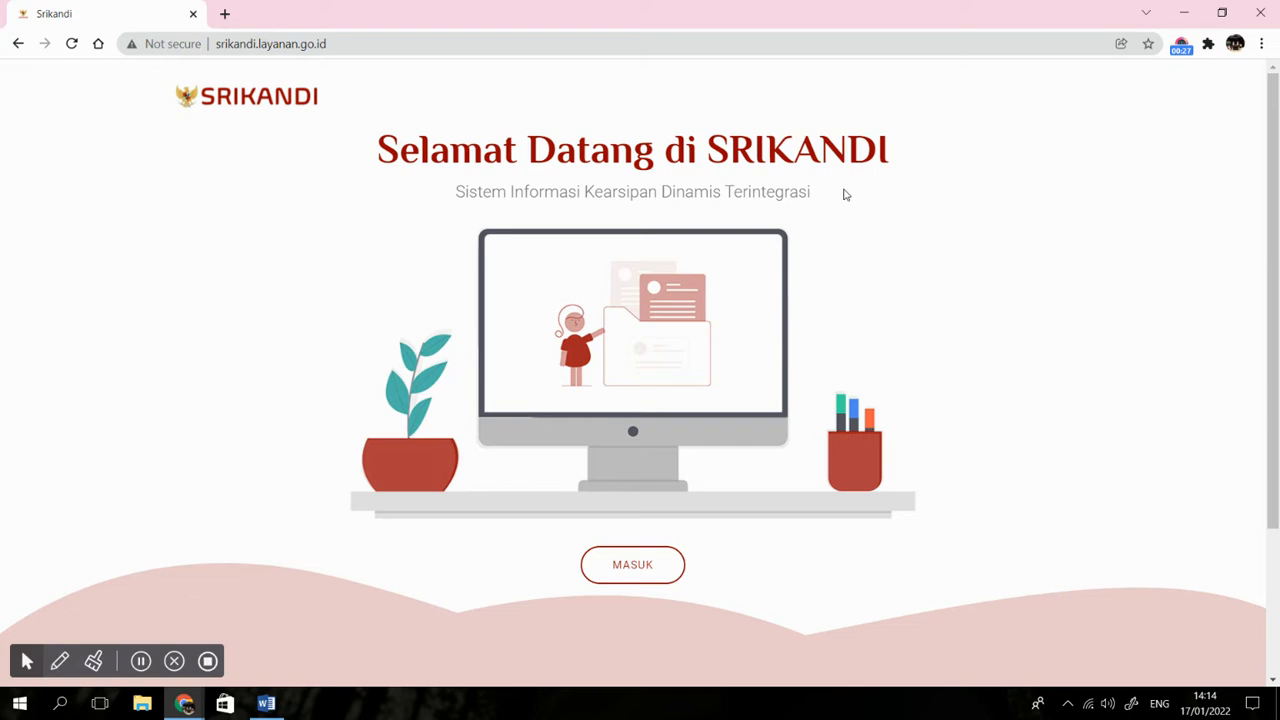
Log in to SRIKANDI with the saved username and the account password.
{"action": "left_click", "coordinate": [632, 566]}
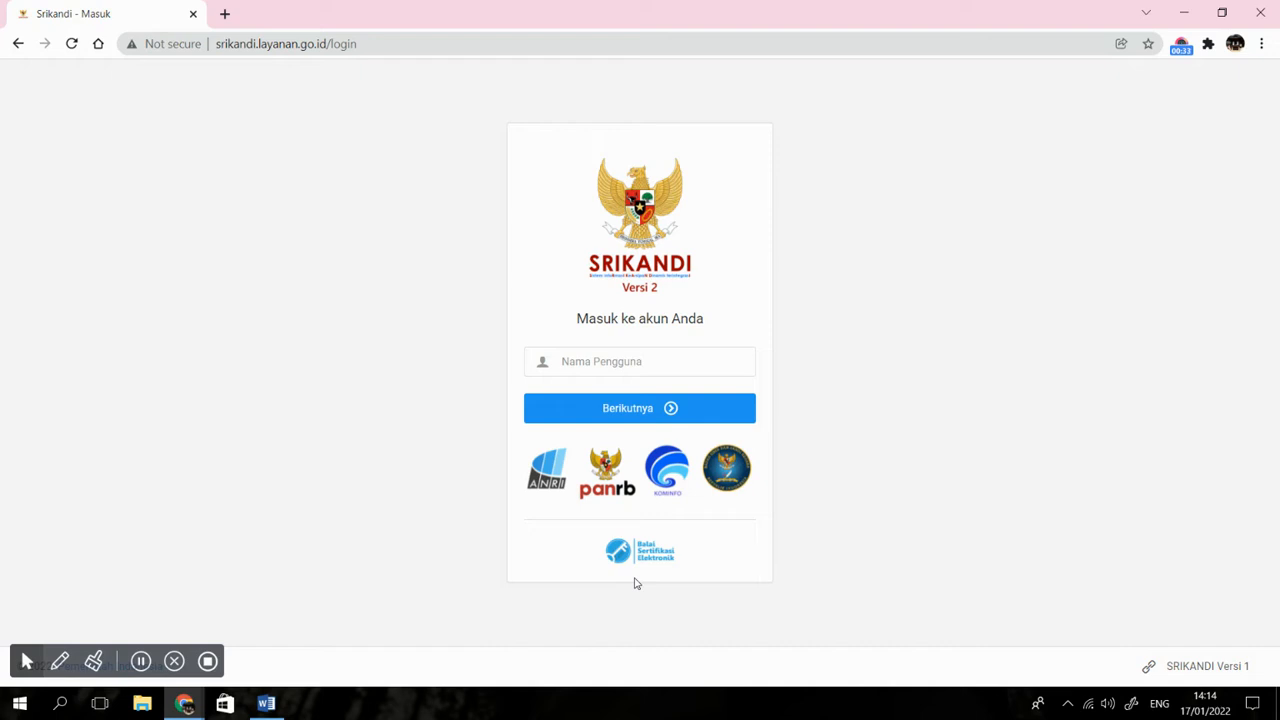
{"action": "left_click", "coordinate": [614, 362]}
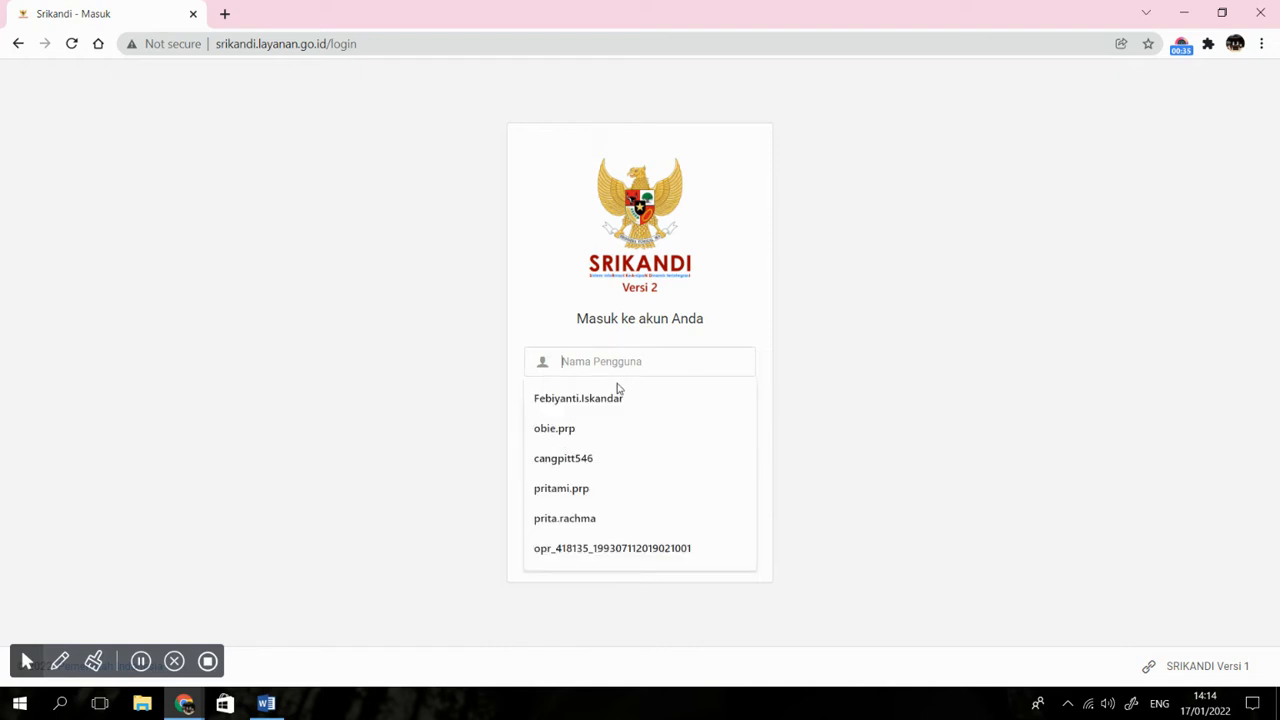
{"action": "left_click", "coordinate": [622, 401]}
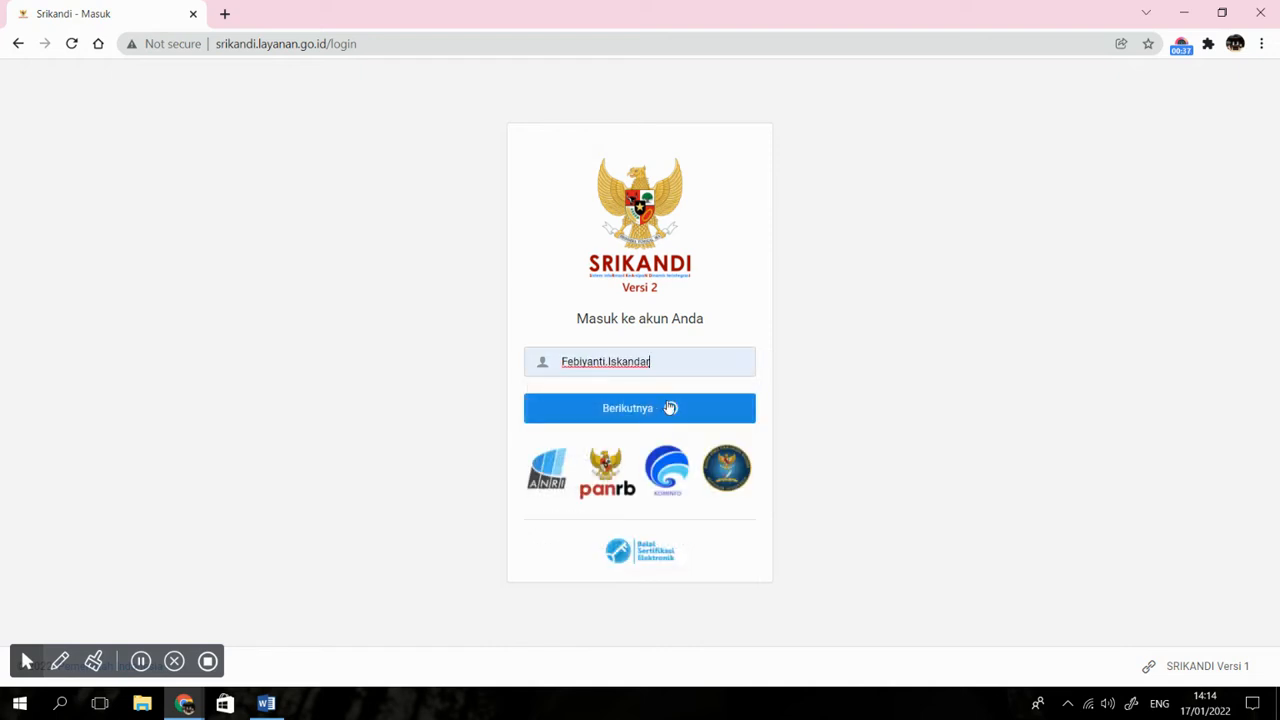
{"action": "left_click", "coordinate": [670, 408]}
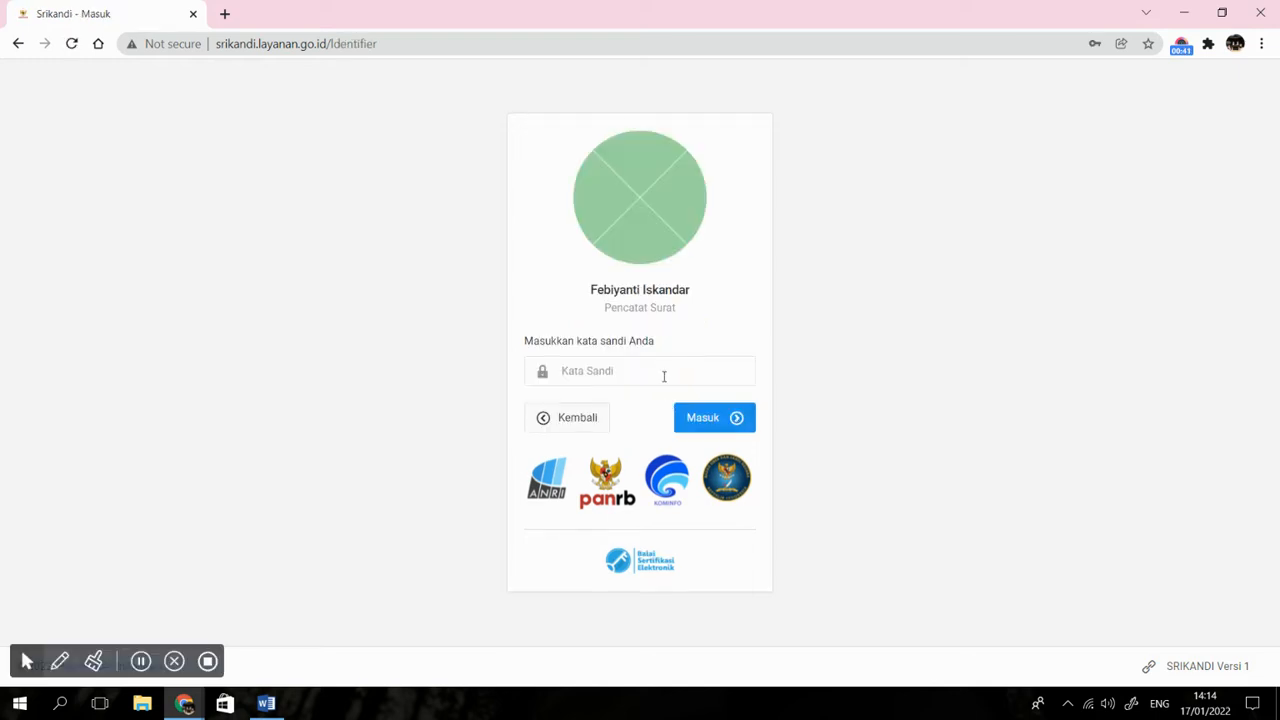
{"action": "left_click", "coordinate": [663, 376]}
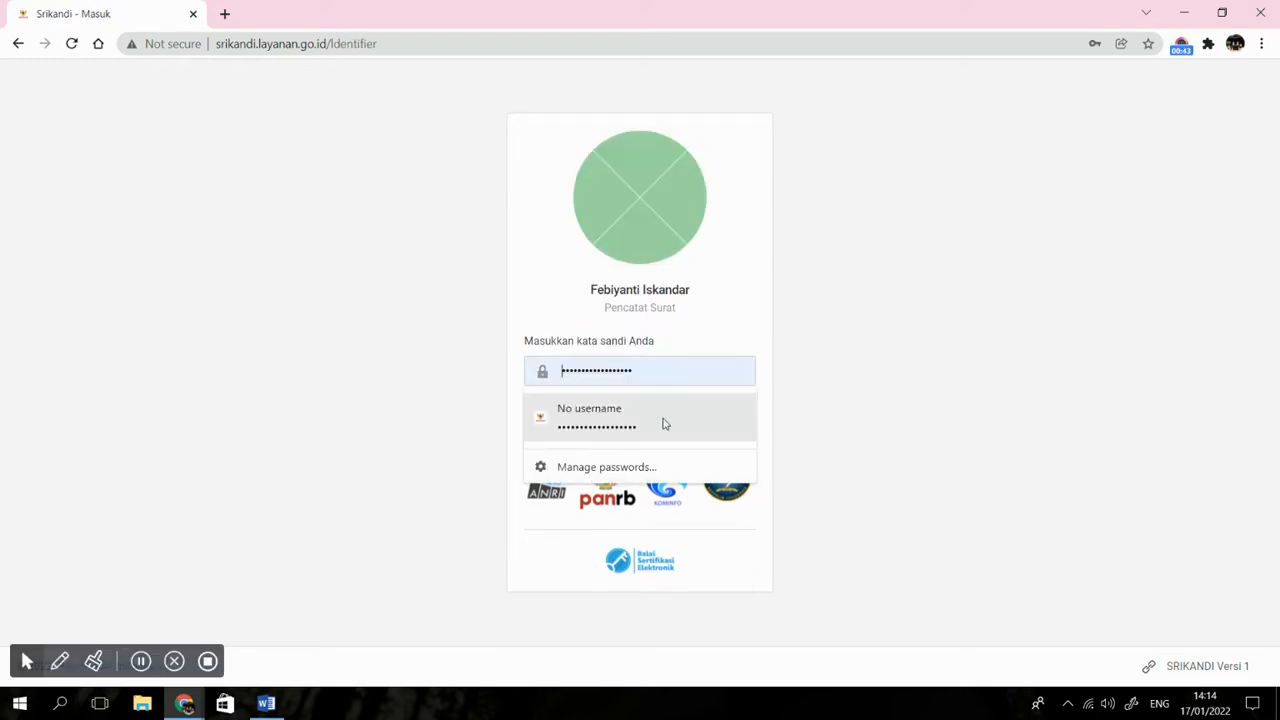
{"action": "left_click", "coordinate": [629, 427]}
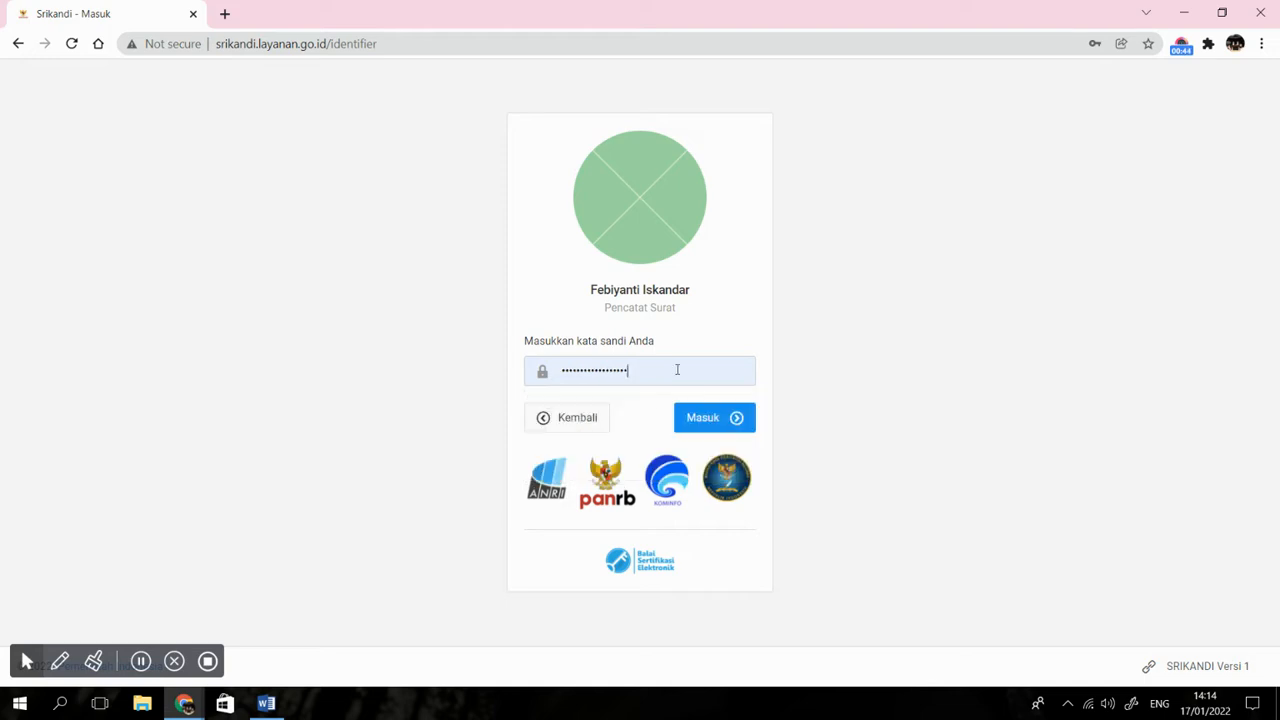
{"action": "left_click", "coordinate": [711, 421]}
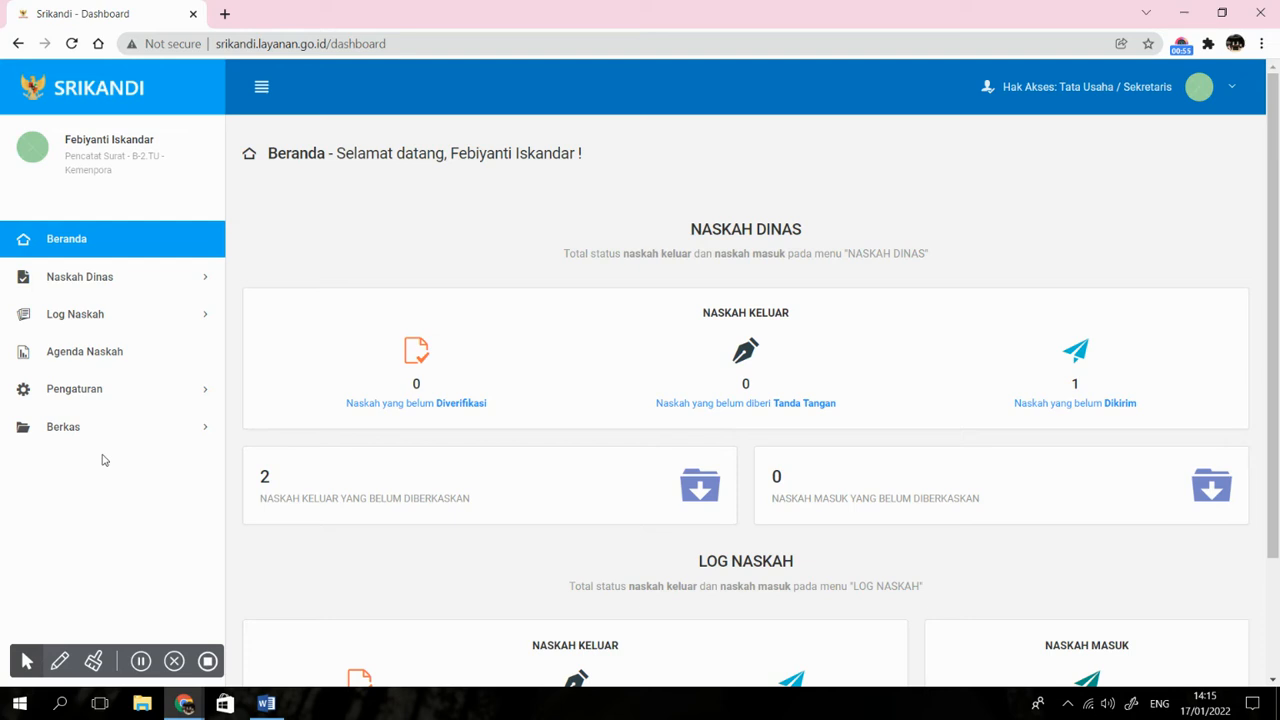
Download the SURAT UNDANGAN template from the second page of the Template Naskah list and open the document in Word.
{"action": "left_click", "coordinate": [128, 288]}
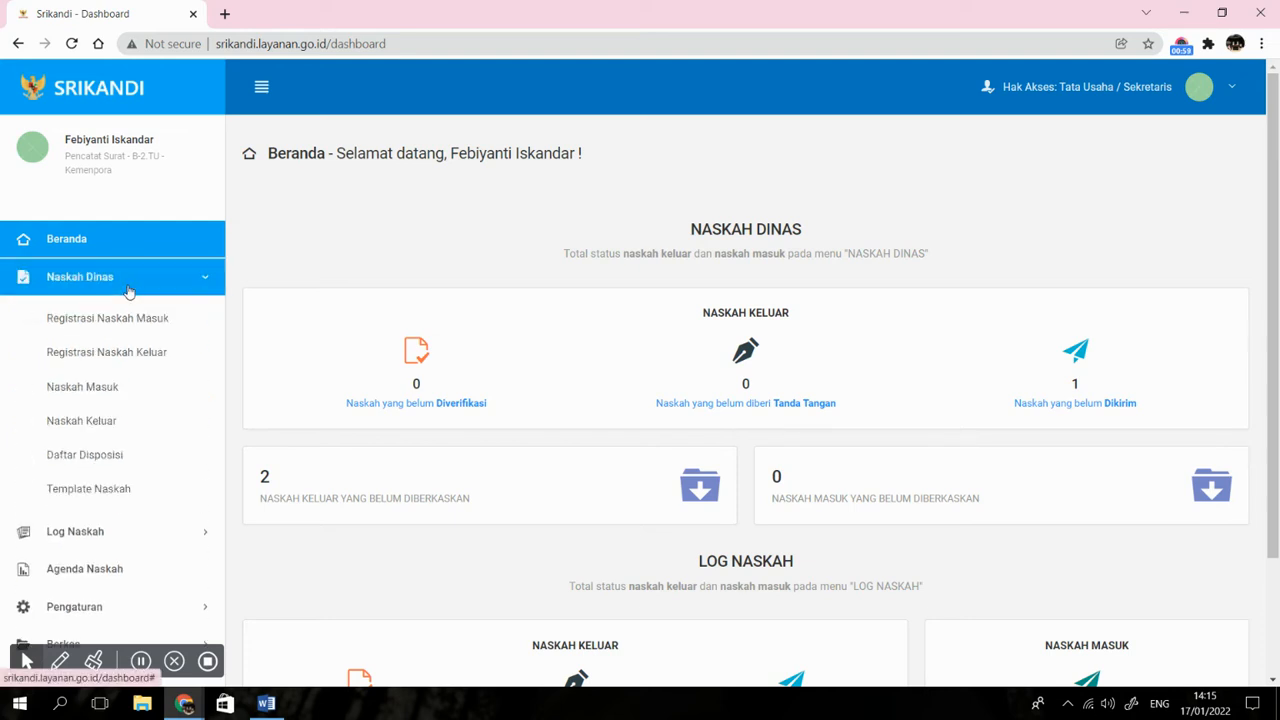
{"action": "left_click", "coordinate": [136, 489]}
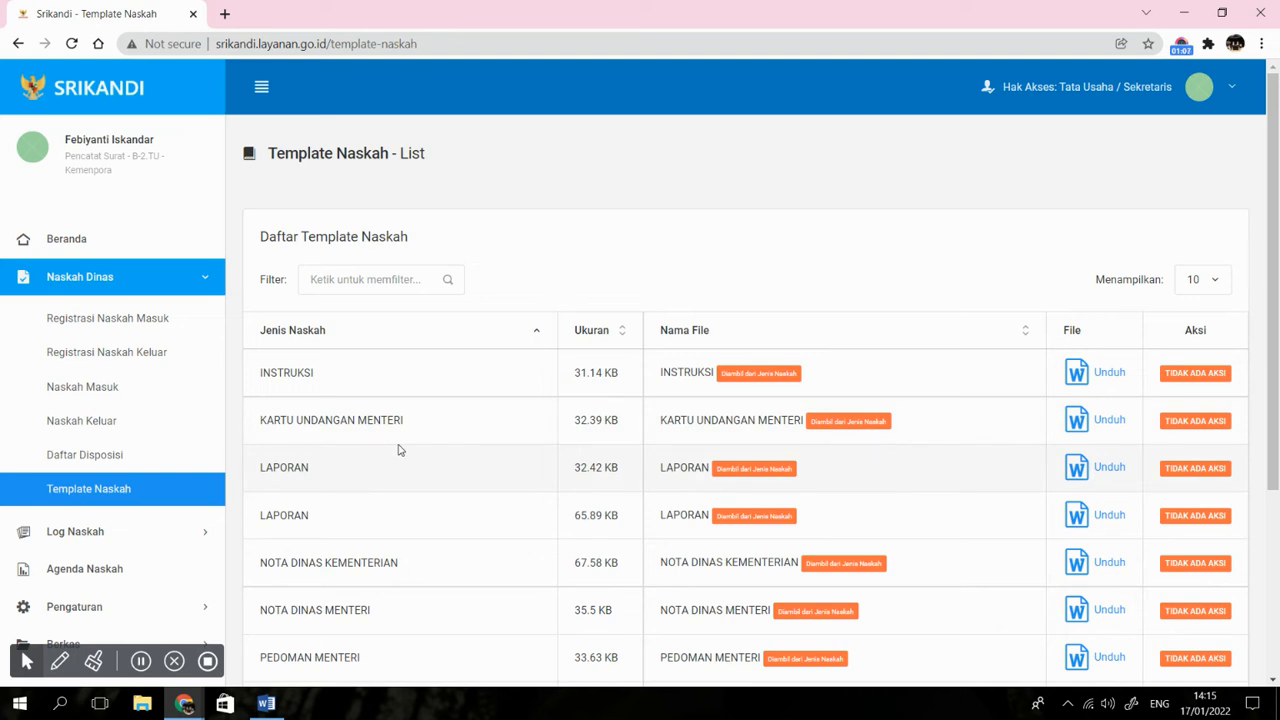
{"action": "scroll", "coordinate": [450, 465], "scroll_direction": "down", "scroll_amount": 3}
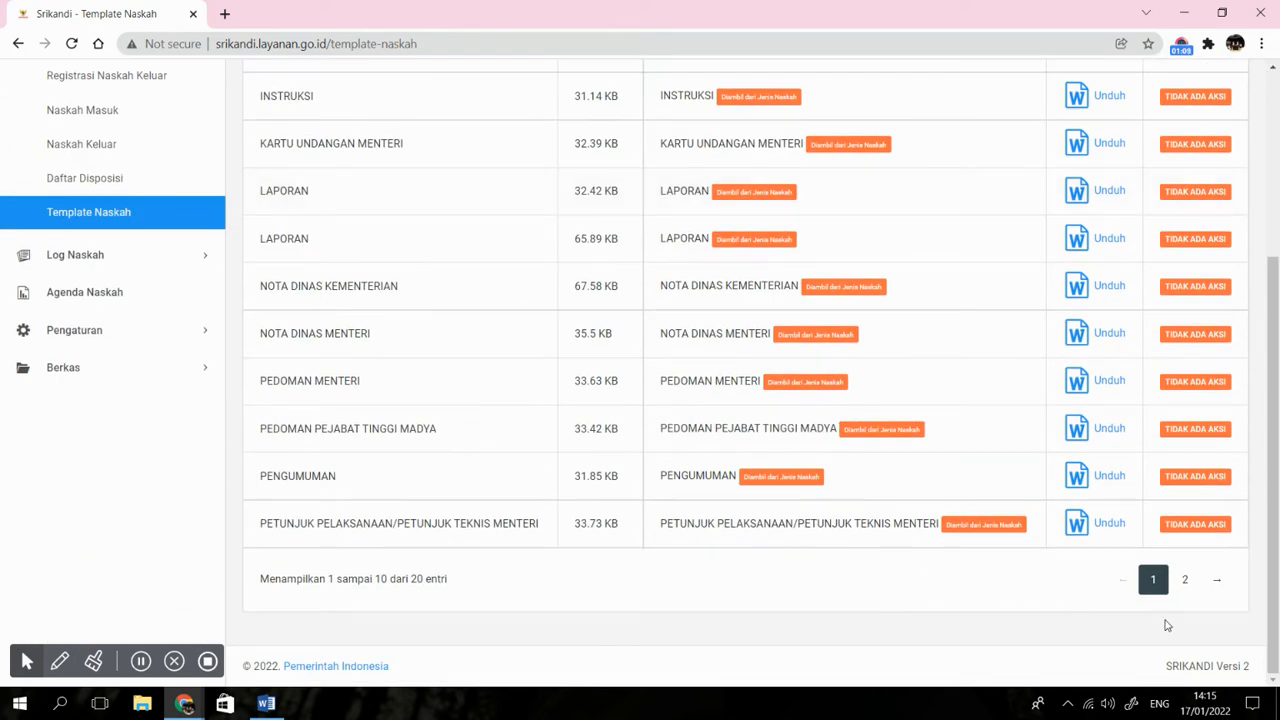
{"action": "left_click", "coordinate": [1187, 582]}
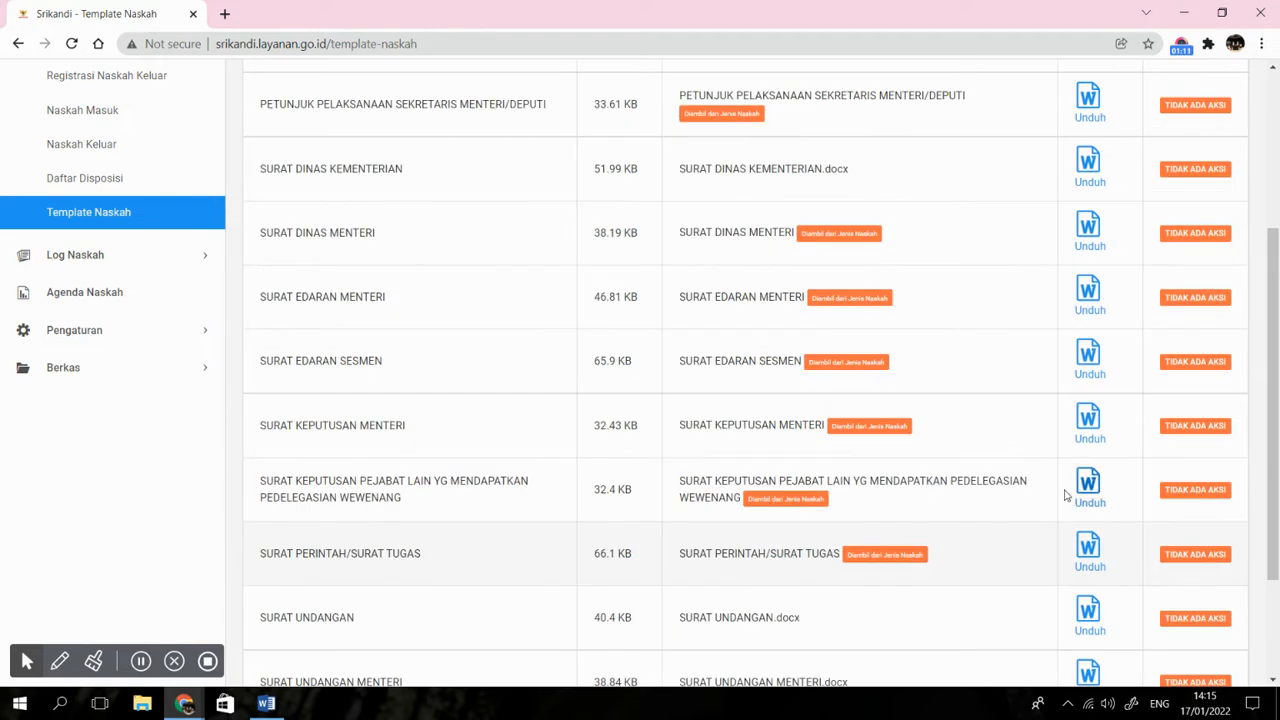
{"action": "scroll", "coordinate": [1053, 493], "scroll_direction": "down", "scroll_amount": 2}
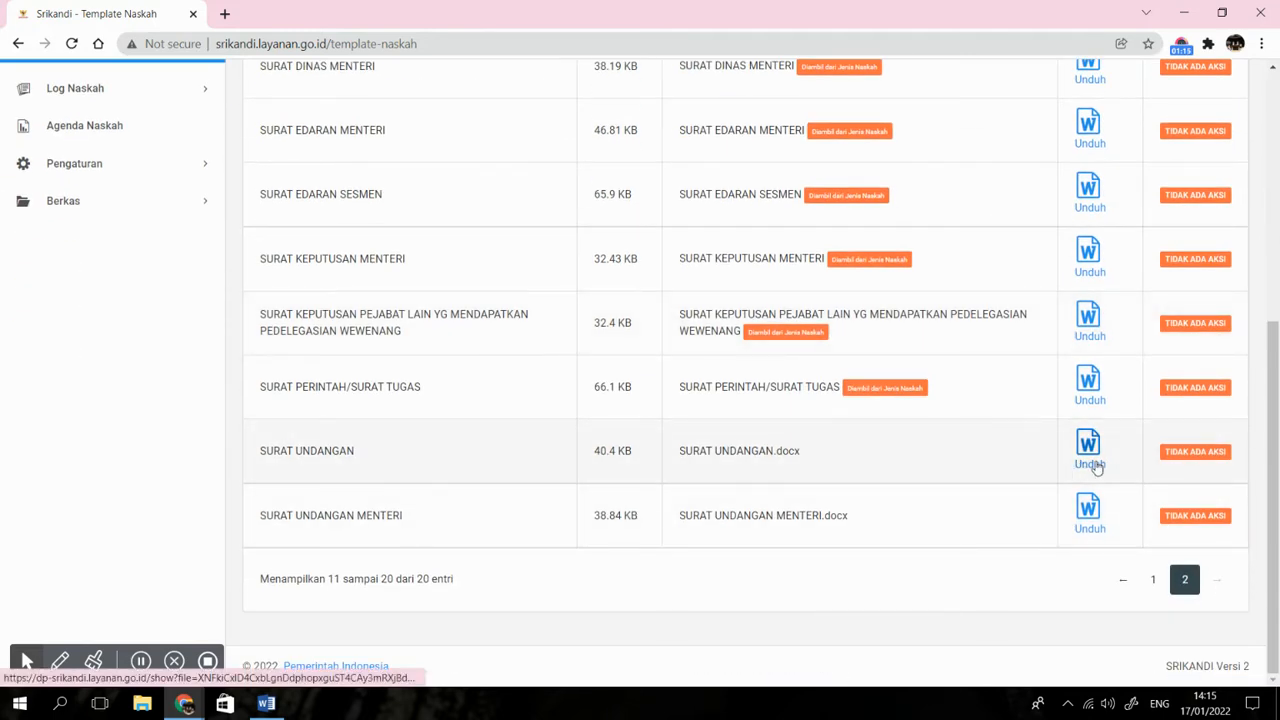
{"action": "left_click", "coordinate": [1090, 463]}
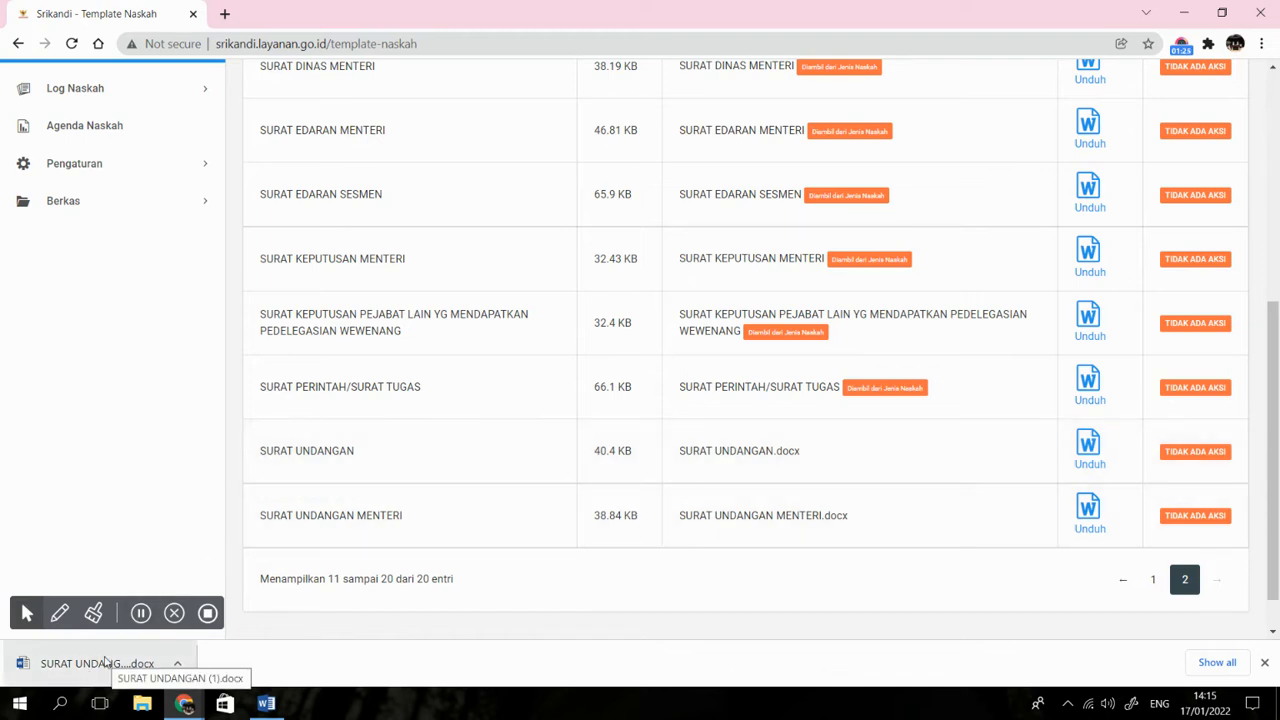
{"action": "left_click", "coordinate": [104, 663]}
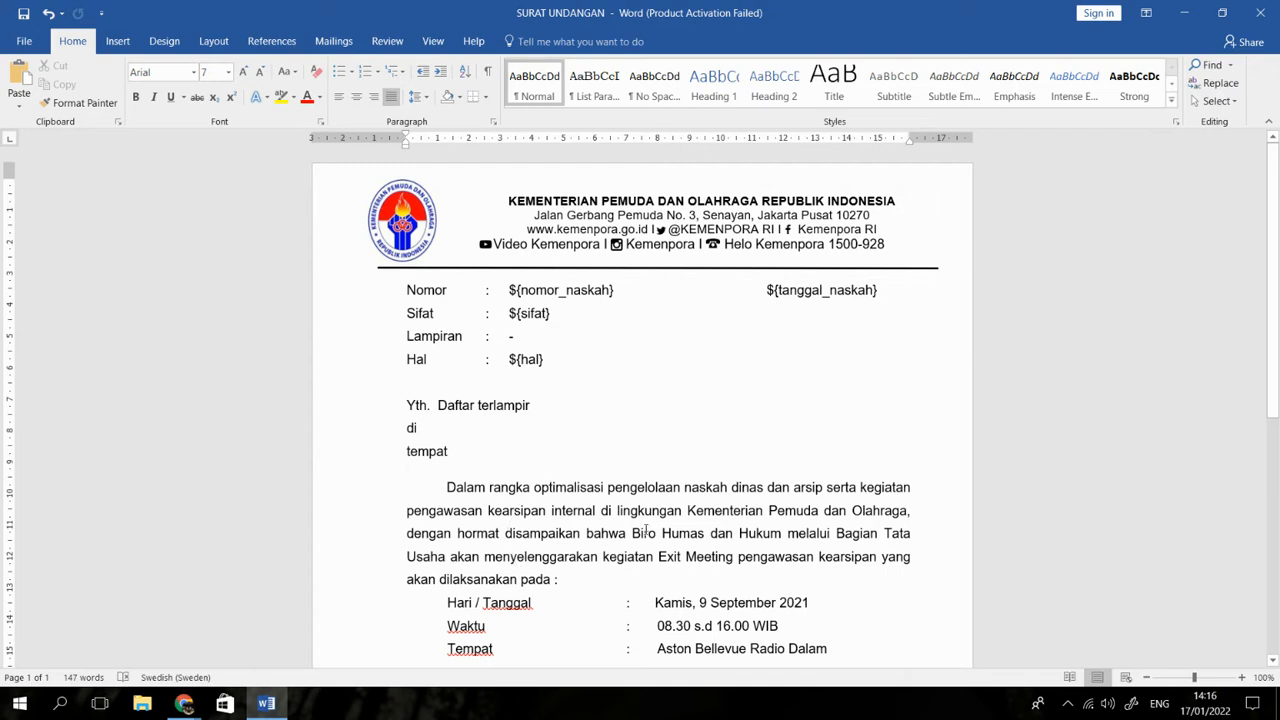
{"action": "scroll", "coordinate": [645, 530], "scroll_direction": "down", "scroll_amount": 1}
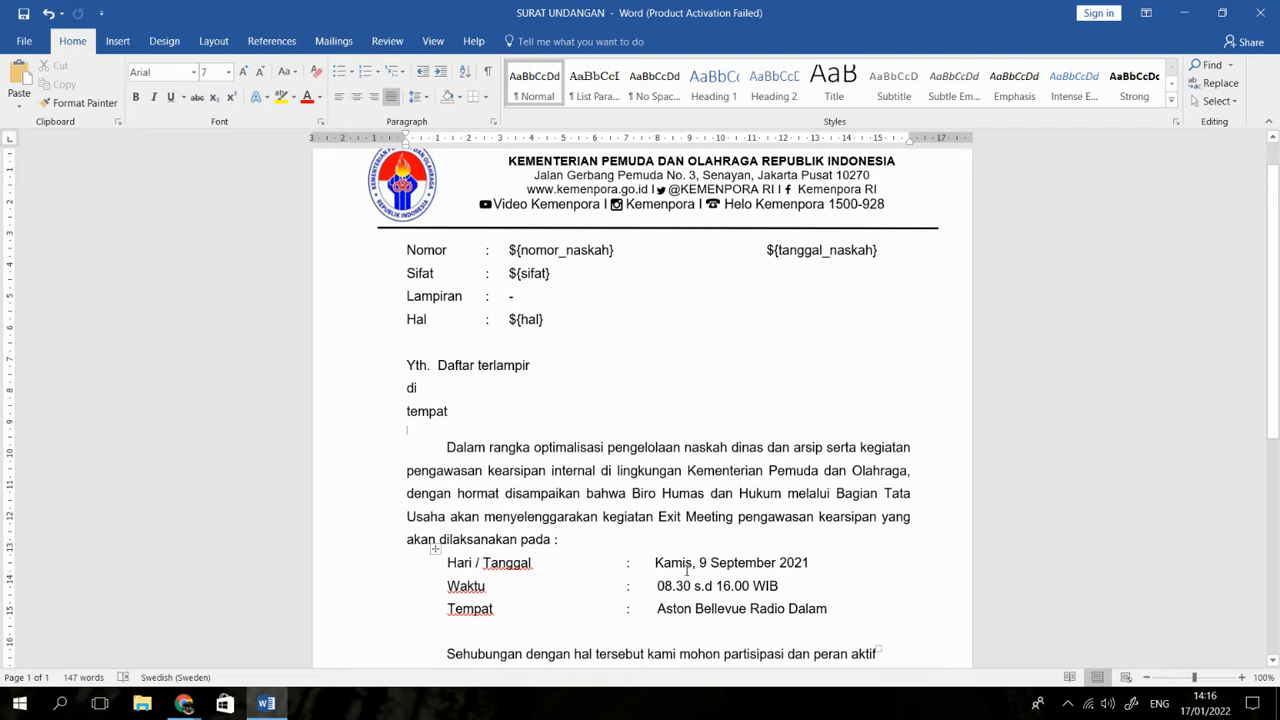
Return to SRIKANDI in Chrome, open the Registrasi Naskah Keluar form and set Dikirimkan melalui to Sub Bagian Persuratan dan Arsip.
{"action": "left_click", "coordinate": [184, 703]}
{"action": "left_click", "coordinate": [135, 650]}
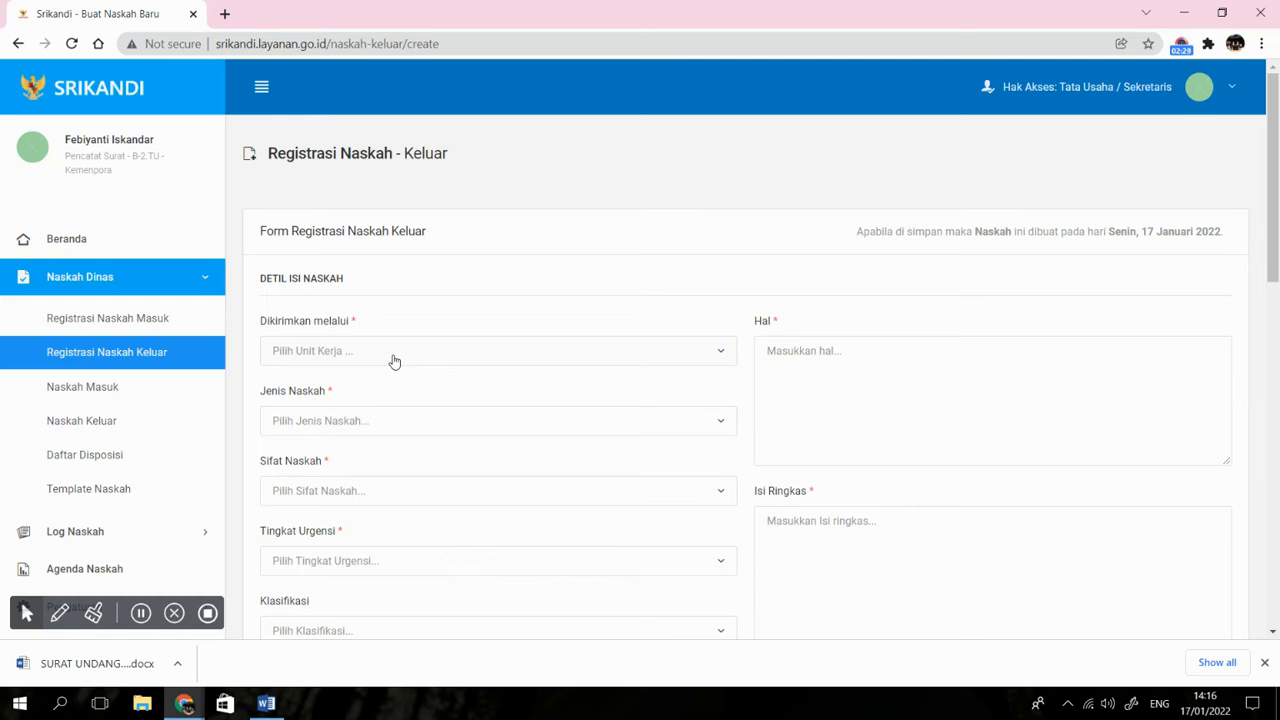
{"action": "left_click", "coordinate": [327, 351]}
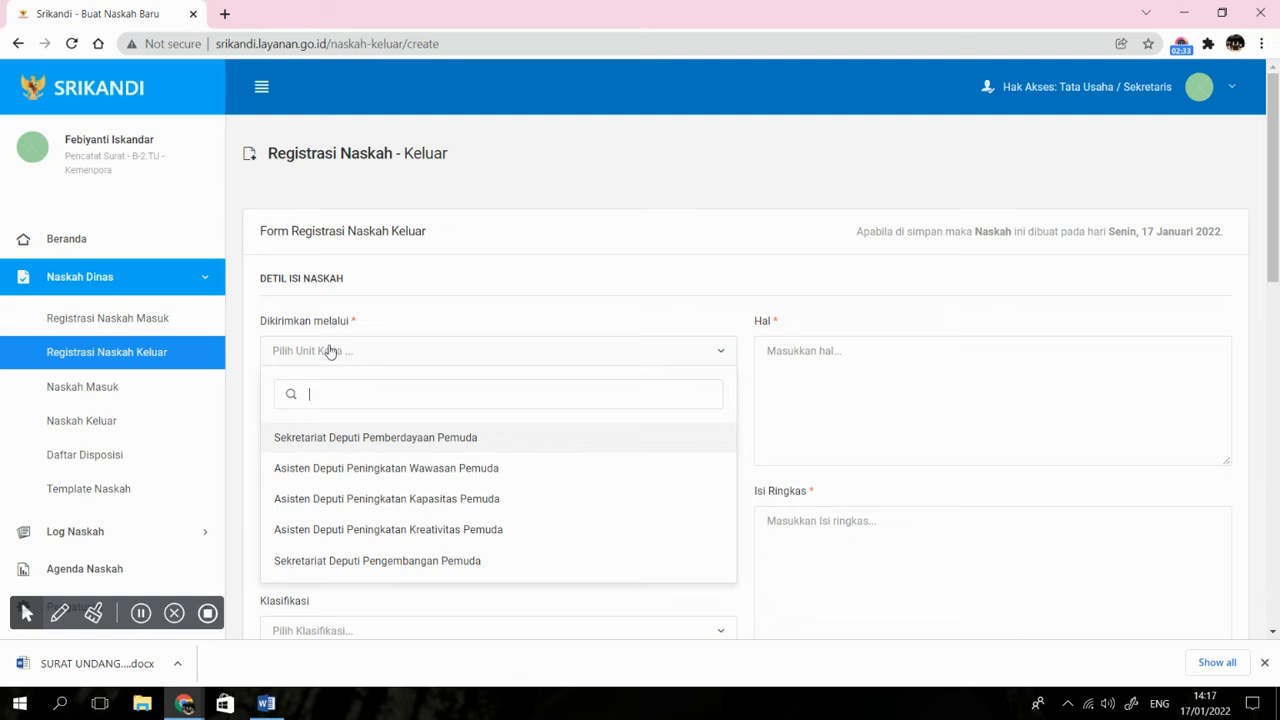
{"action": "type", "text": "sub b"}
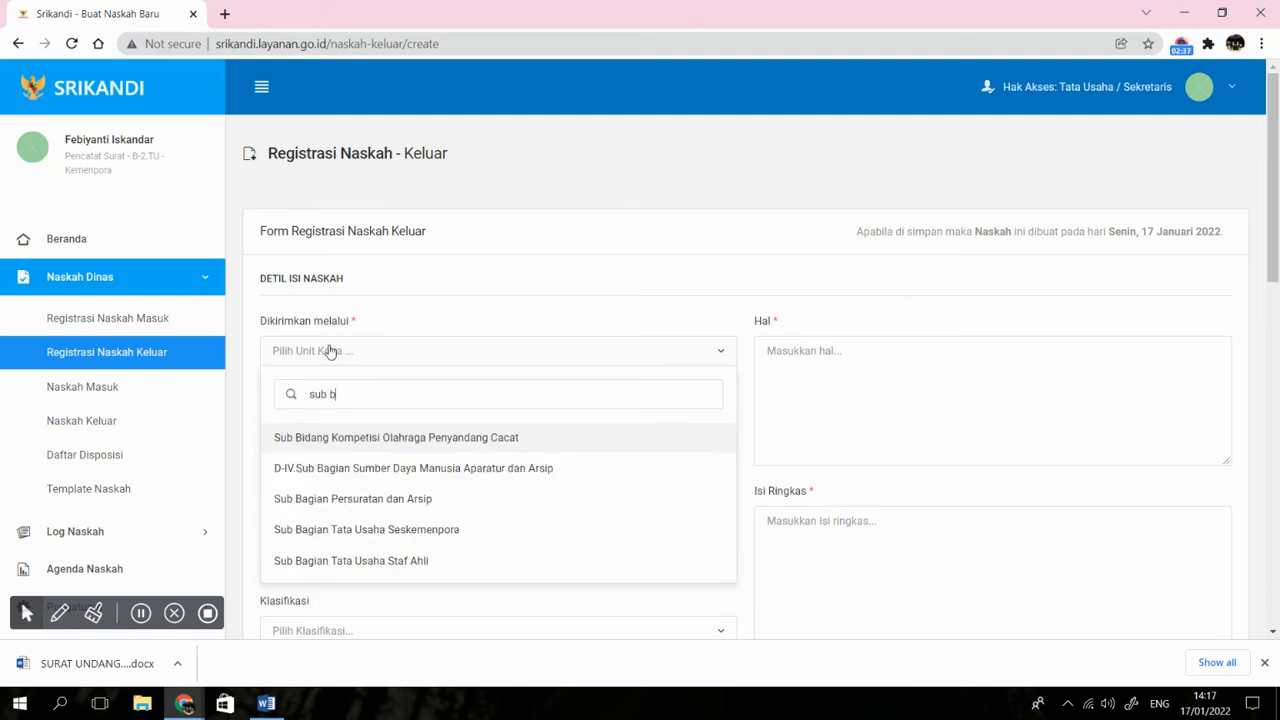
{"action": "left_click", "coordinate": [340, 499]}
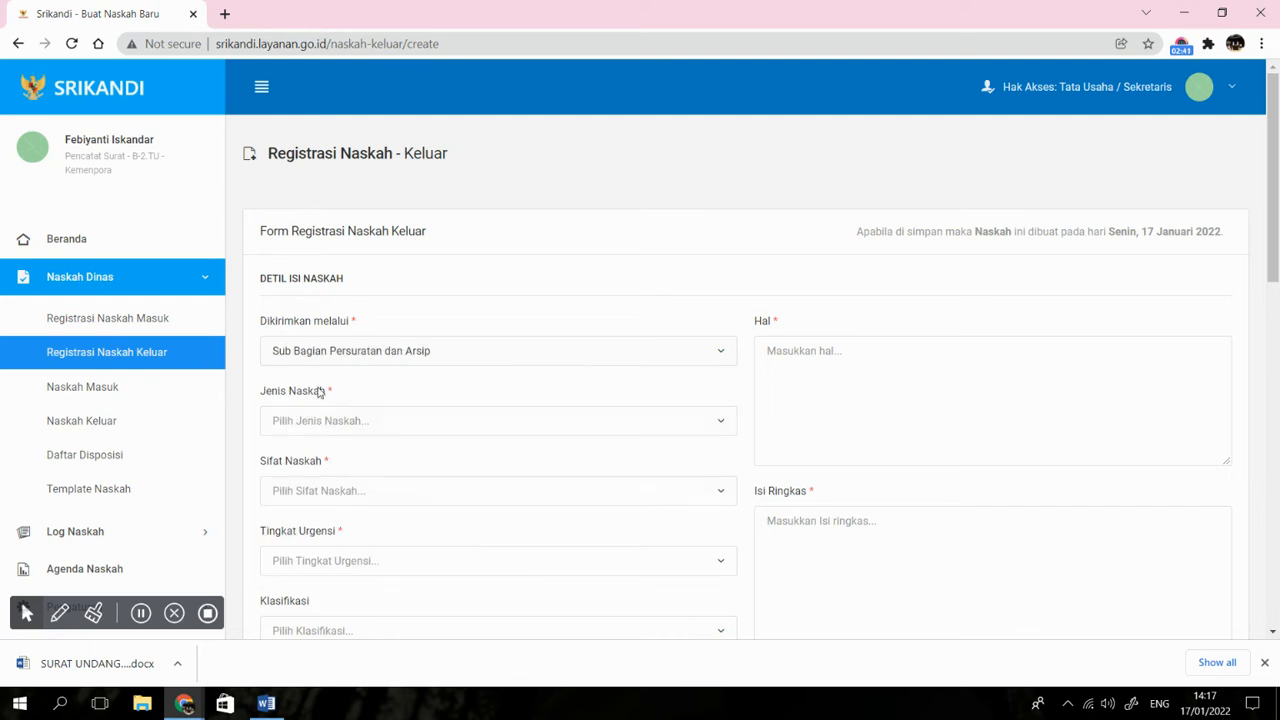
Set Jenis Naskah to SURAT UNDANGAN and enter "Surat Undangan" as the Hal.
{"action": "left_click", "coordinate": [437, 421]}
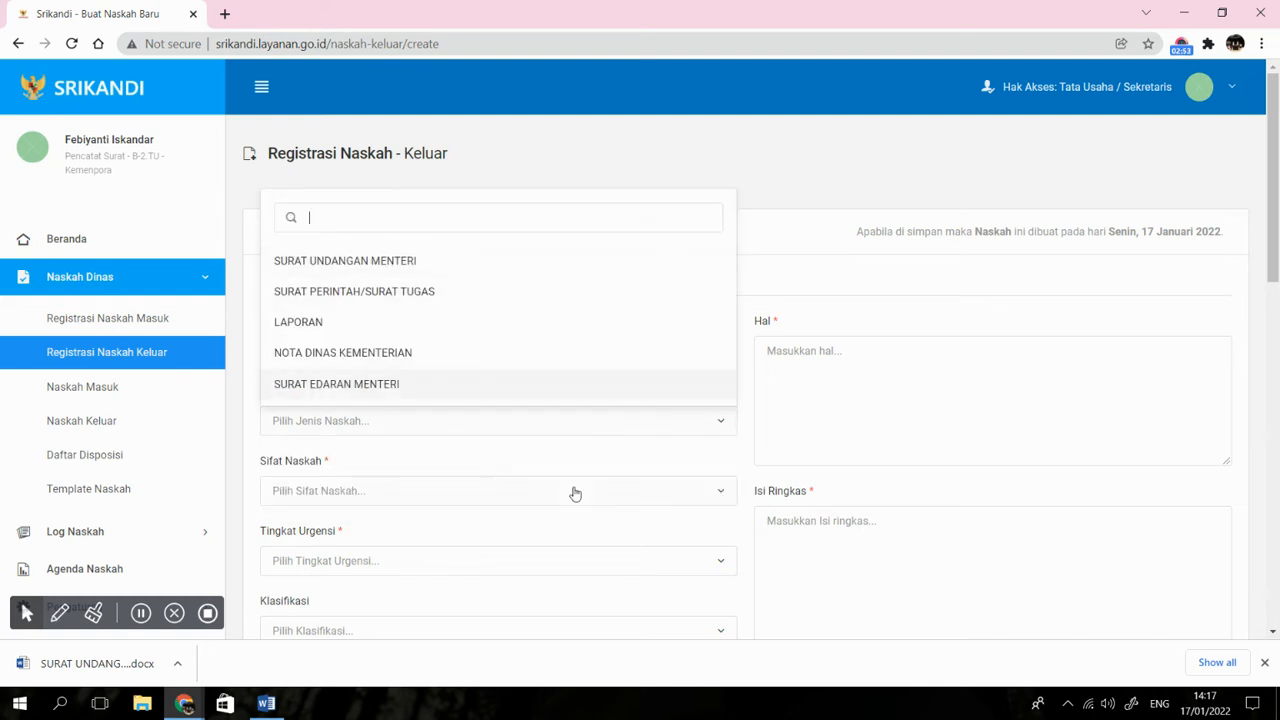
{"action": "type", "text": "undang"}
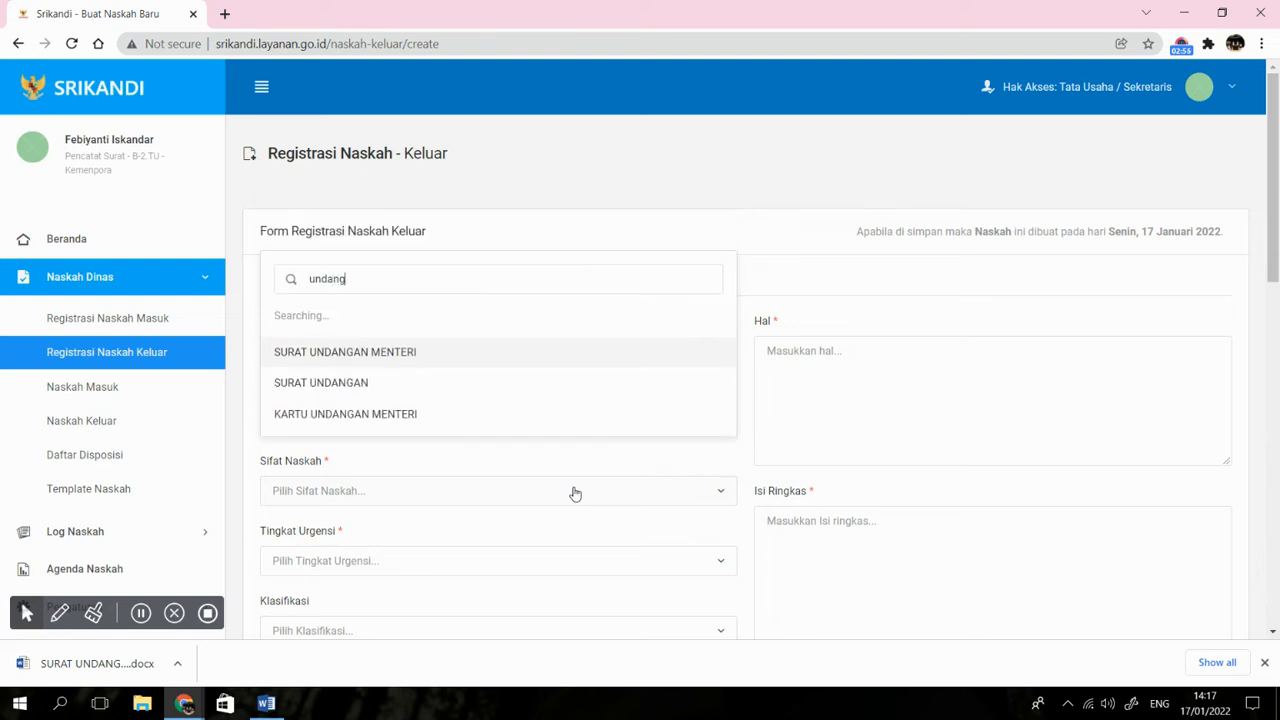
{"action": "left_click", "coordinate": [330, 353]}
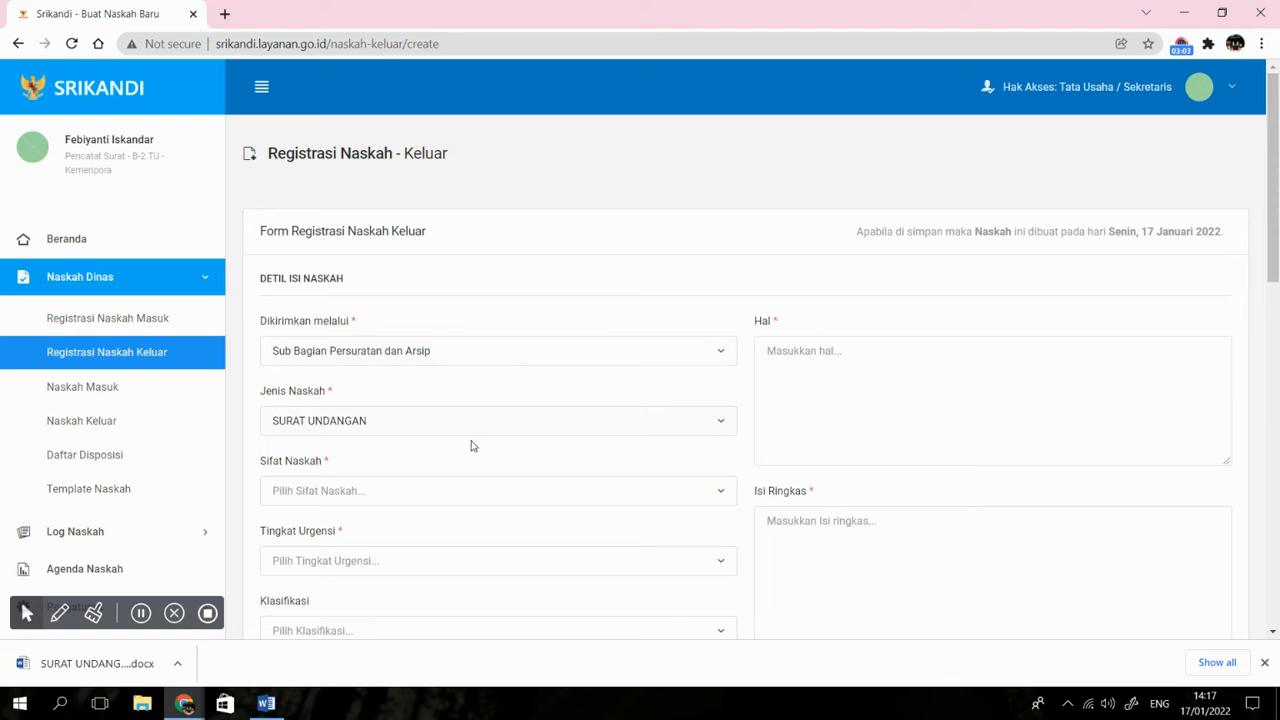
{"action": "left_click", "coordinate": [897, 393]}
{"action": "left_click", "coordinate": [140, 620]}
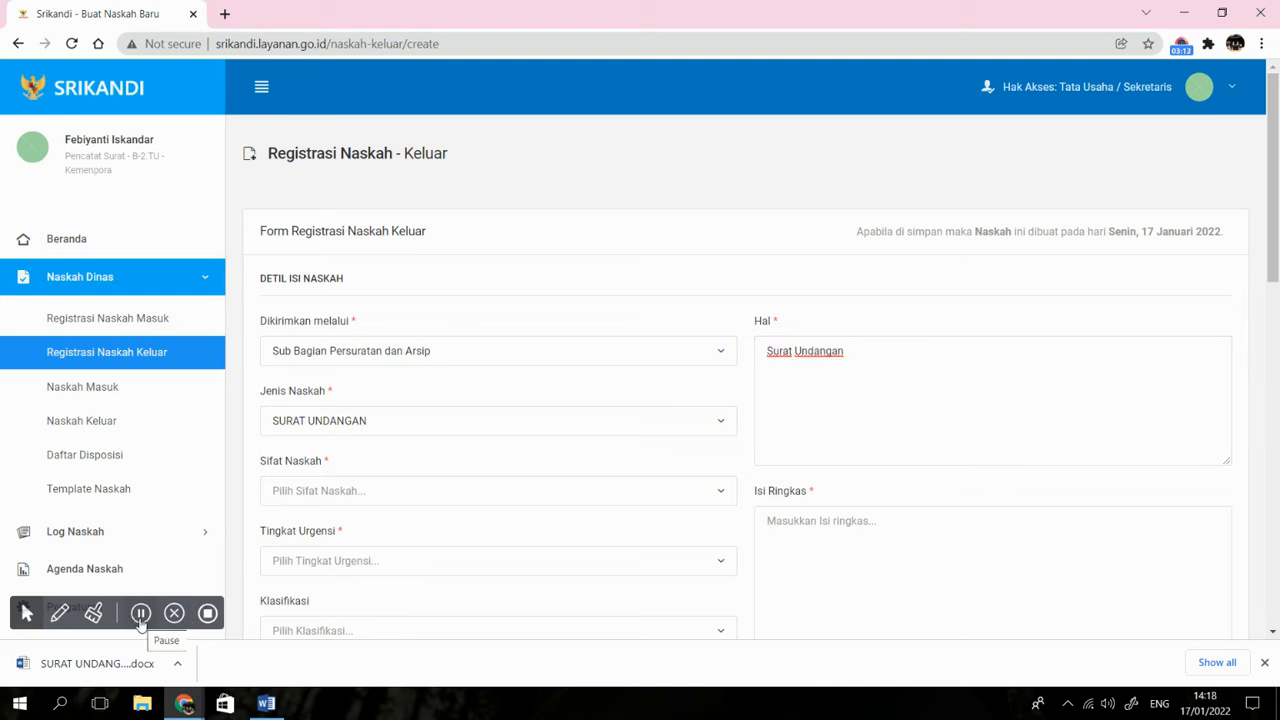
Set Sifat Naskah to BIASA/TERBUKA and enter the Isi Ringkas "Undangan Exit Meeting Pengawasan Kearsipan, Kamis, 9 September 2021 di Aston Radio Dalam".
{"action": "left_click", "coordinate": [306, 500]}
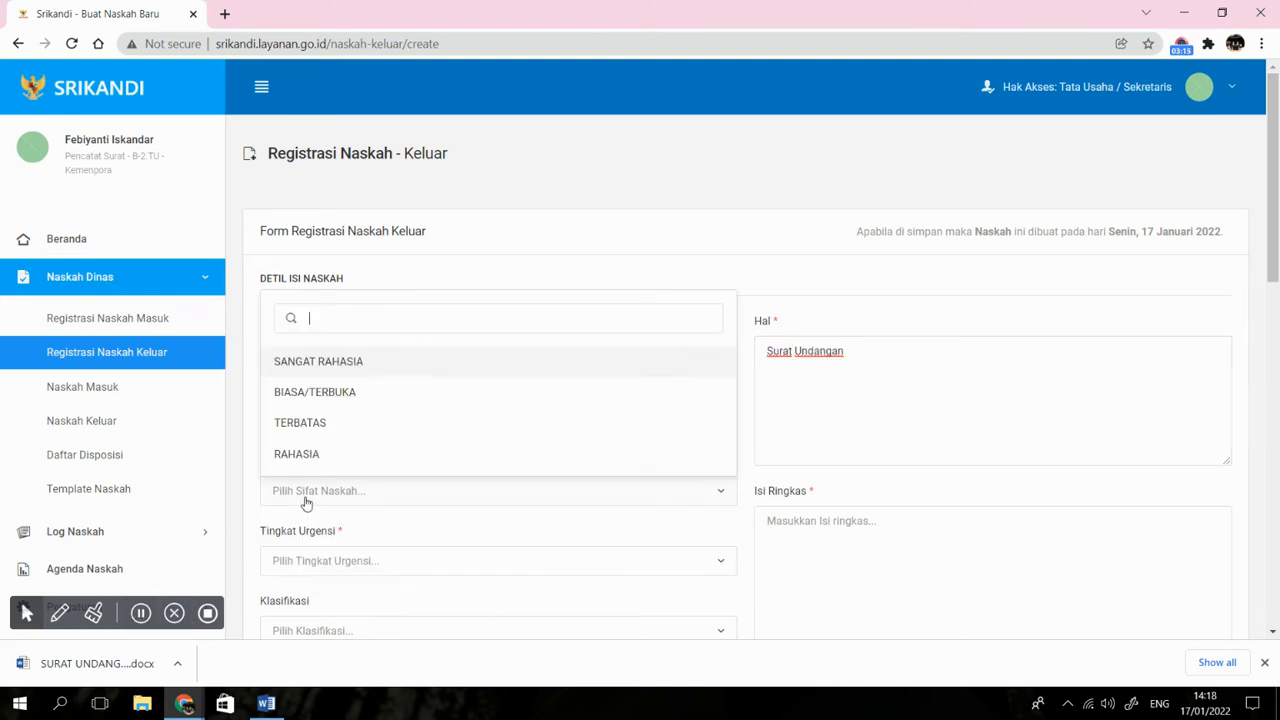
{"action": "left_click", "coordinate": [347, 399]}
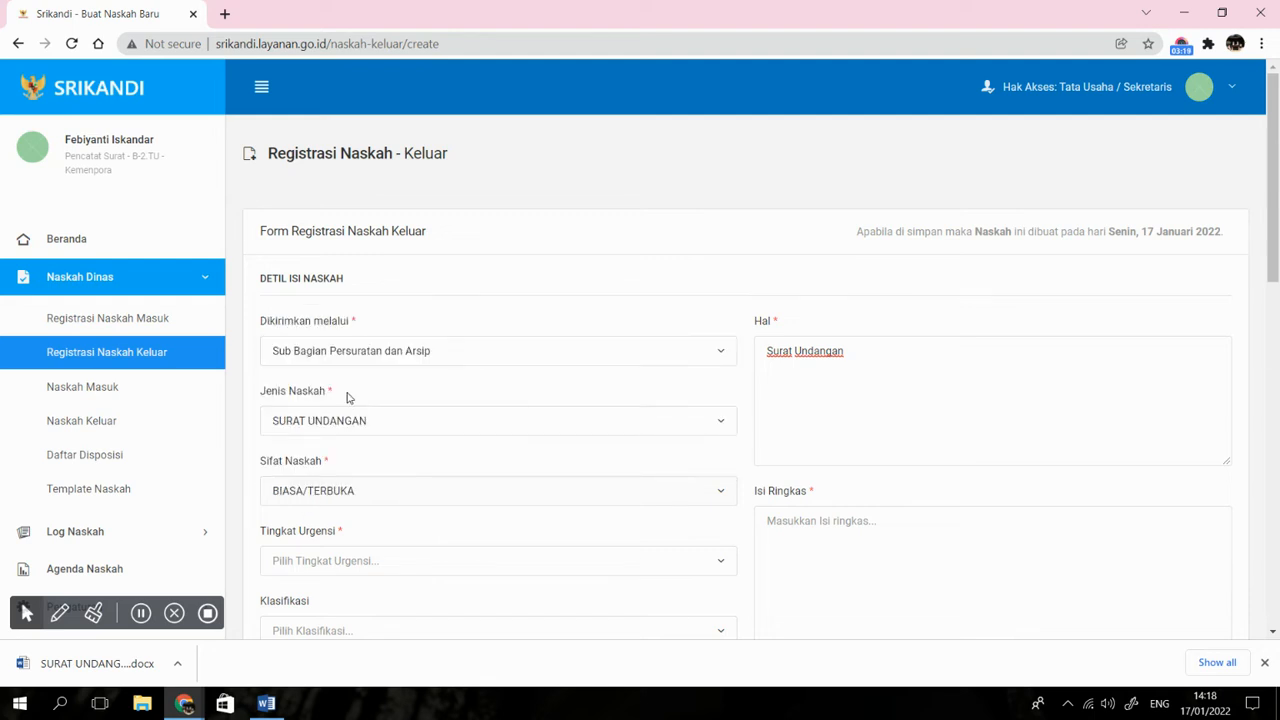
{"action": "left_click", "coordinate": [816, 509]}
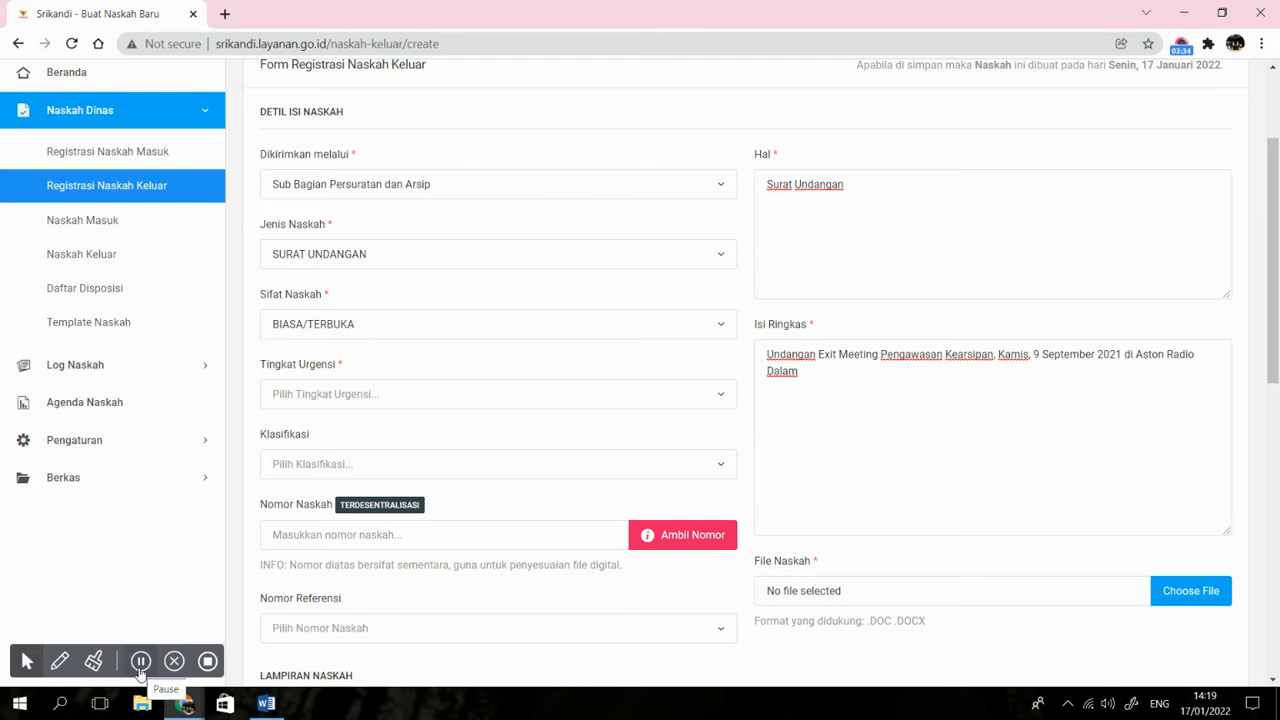
Set Tingkat Urgensi to BIASA, Klasifikasi to KA.05.02 - Supervisi dan monitoring, and Nomor Naskah to KA.05.02/9.6.1/B.II/I/2022.
{"action": "left_click", "coordinate": [304, 406]}
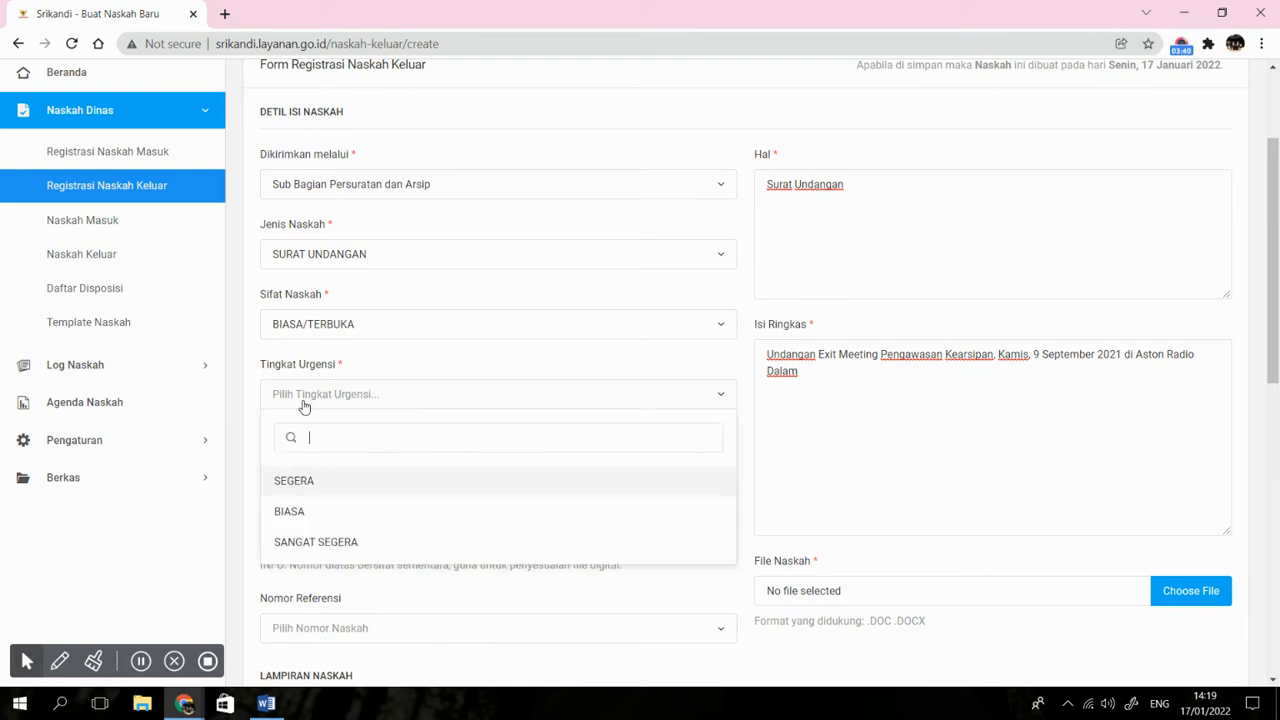
{"action": "left_click", "coordinate": [314, 511]}
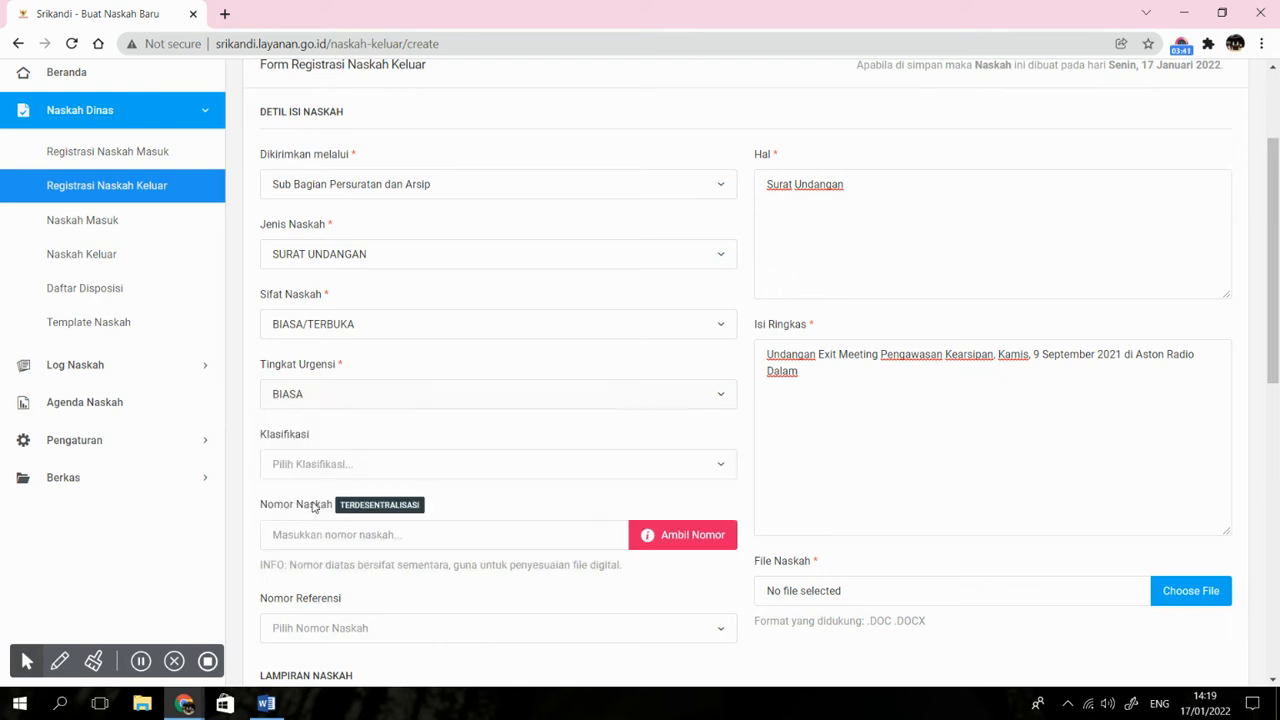
{"action": "left_click", "coordinate": [357, 470]}
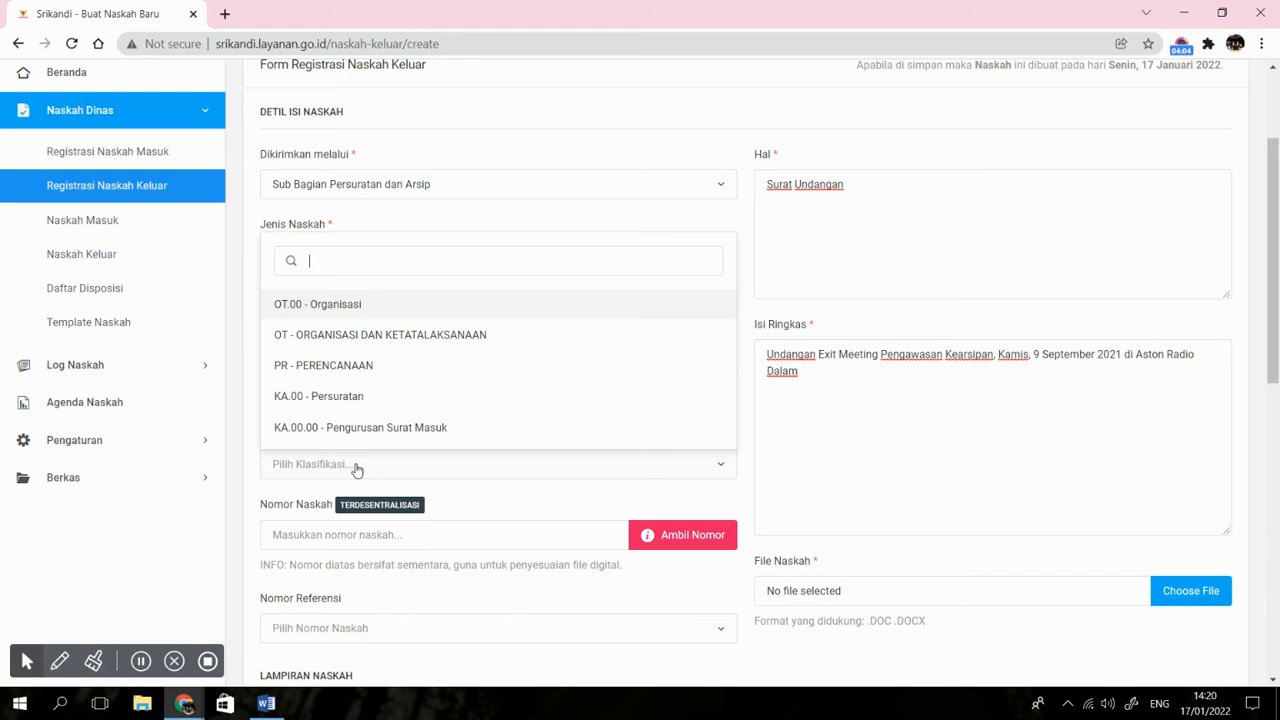
{"action": "type", "text": "KA."}
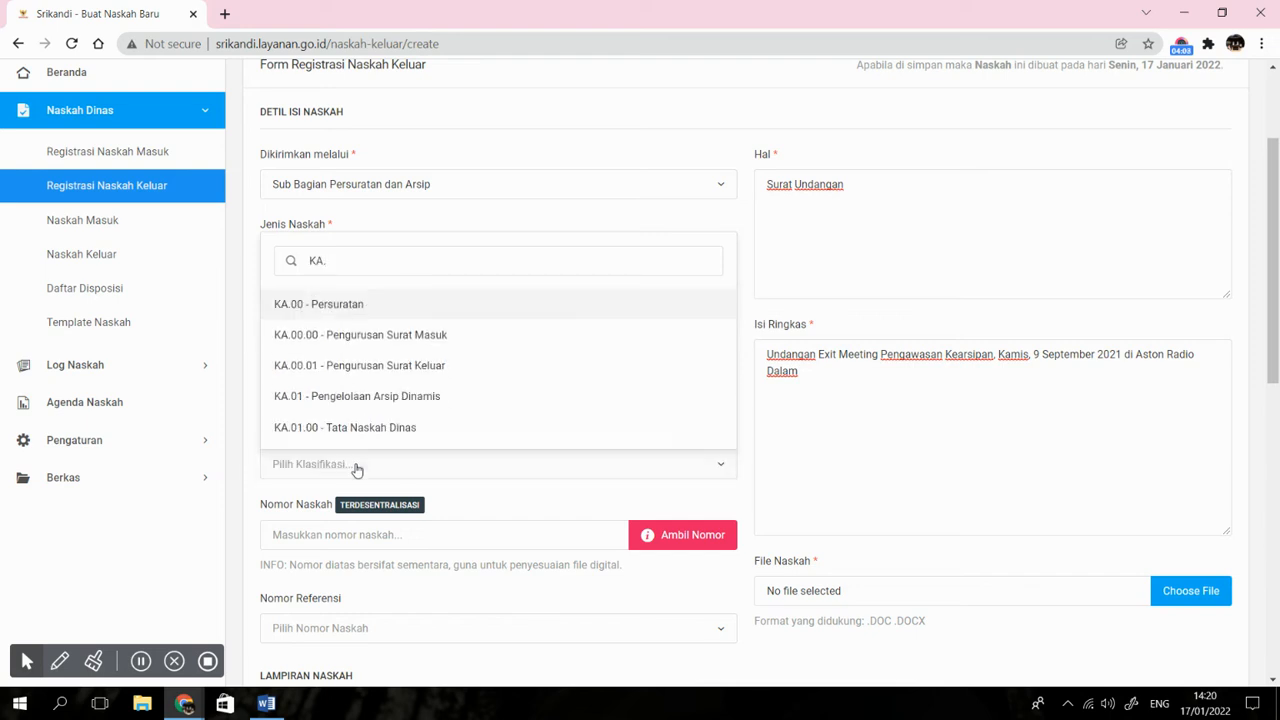
{"action": "type", "text": " 05"}
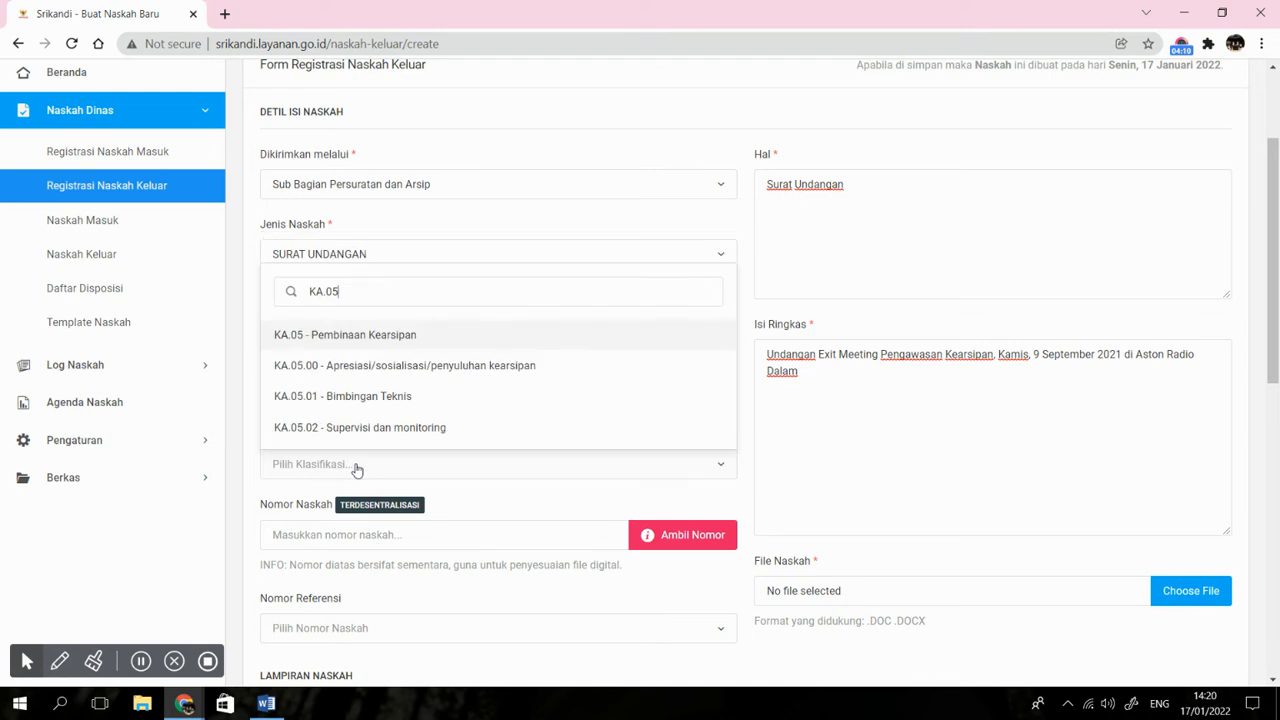
{"action": "left_click", "coordinate": [361, 433]}
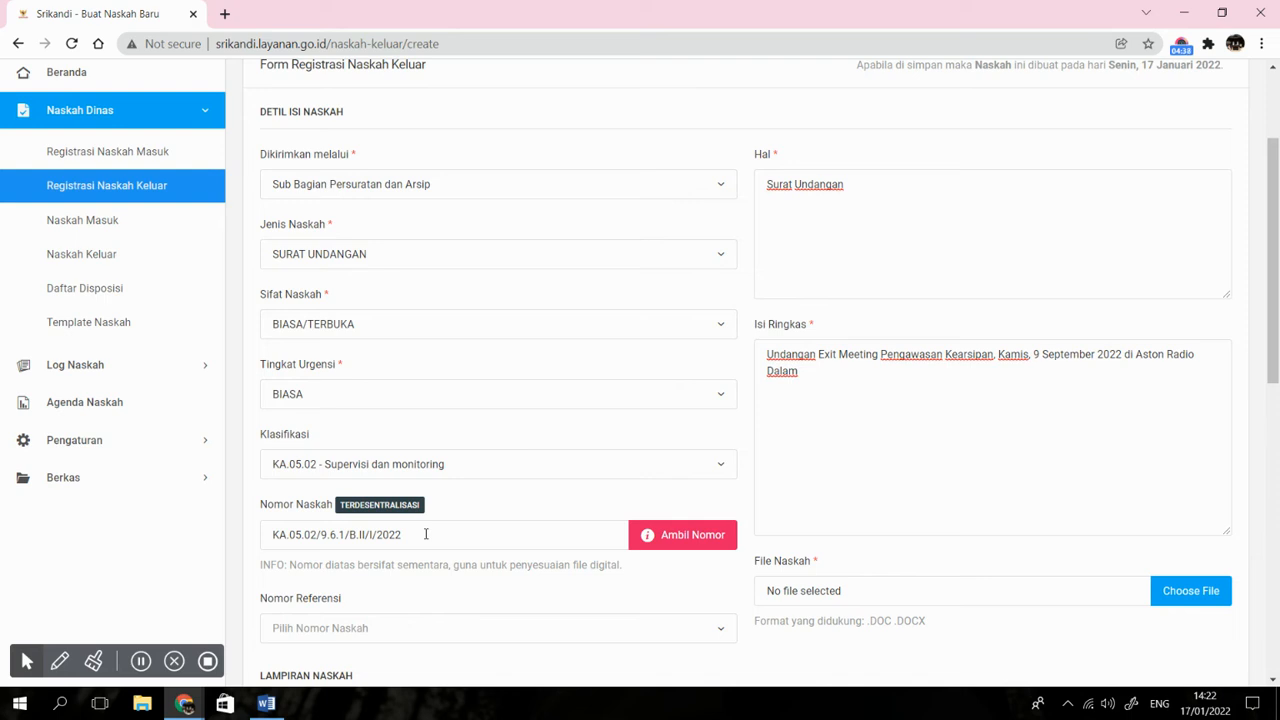
Attach SURAT UNDANGAN.docx from the Downloads folder as the File Naskah.
{"action": "scroll", "coordinate": [425, 534], "scroll_direction": "down", "scroll_amount": 2}
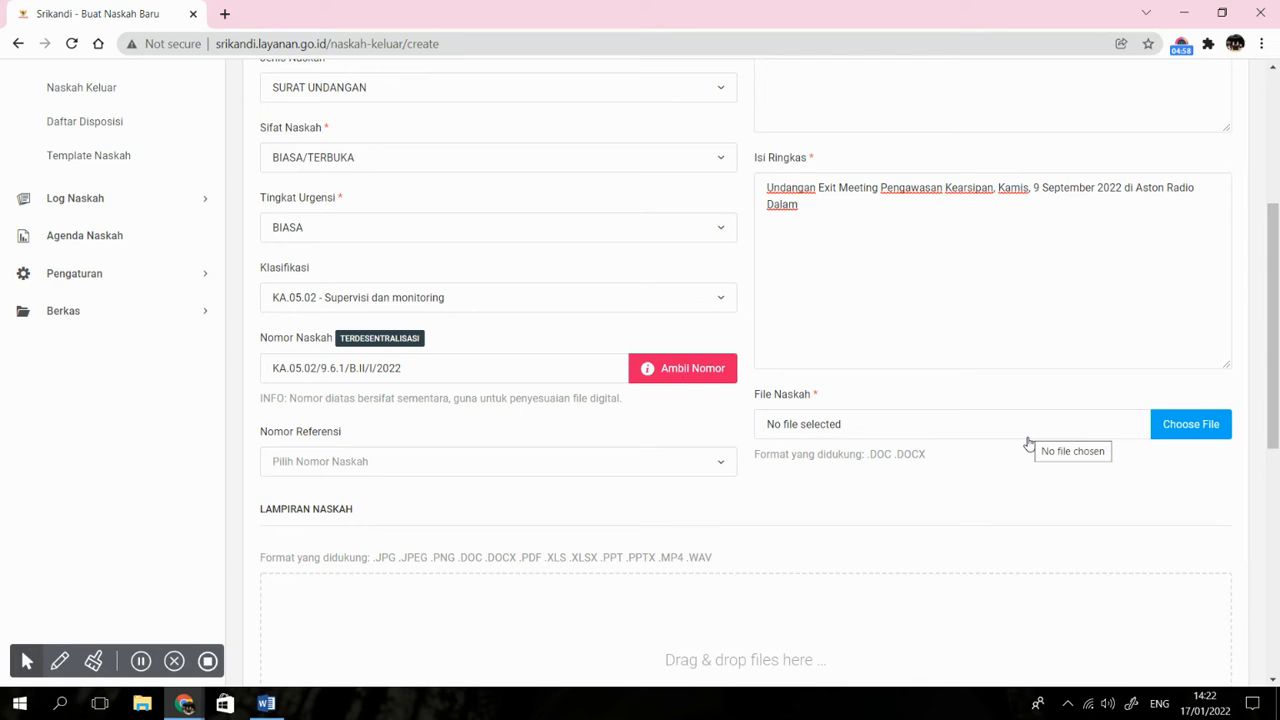
{"action": "left_click", "coordinate": [1190, 428]}
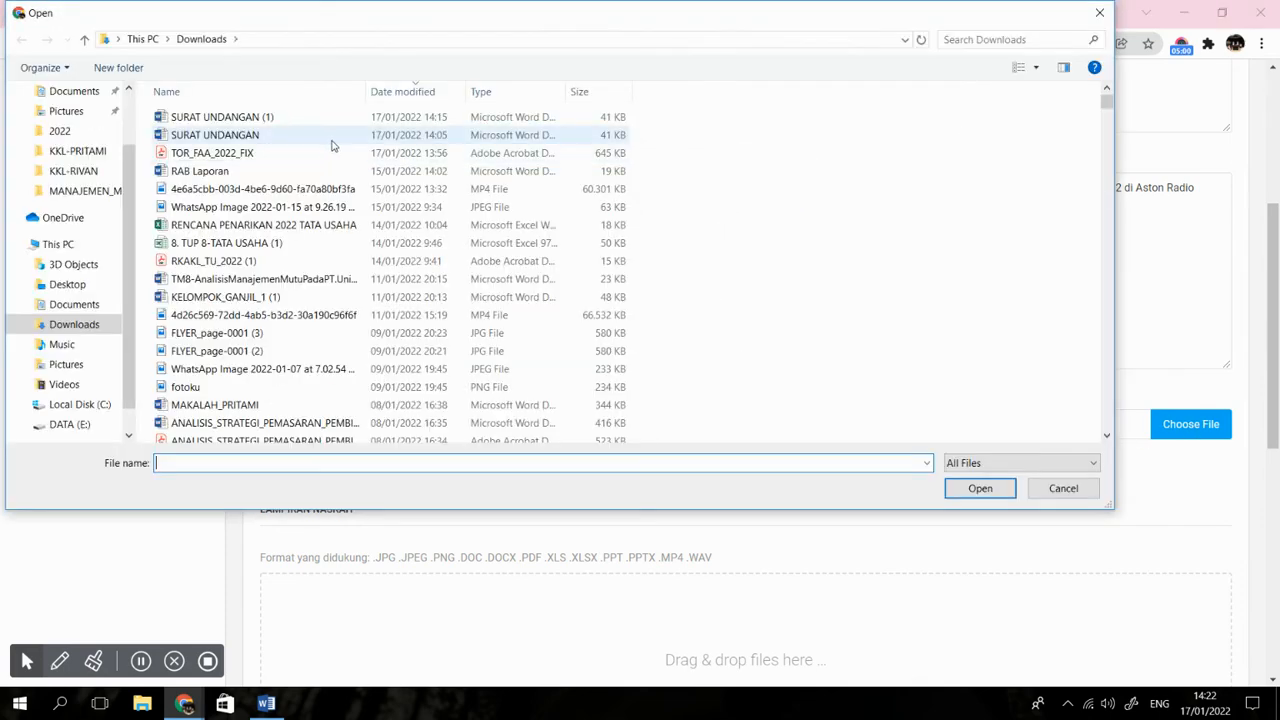
{"action": "left_click", "coordinate": [306, 137]}
{"action": "left_click", "coordinate": [954, 497]}
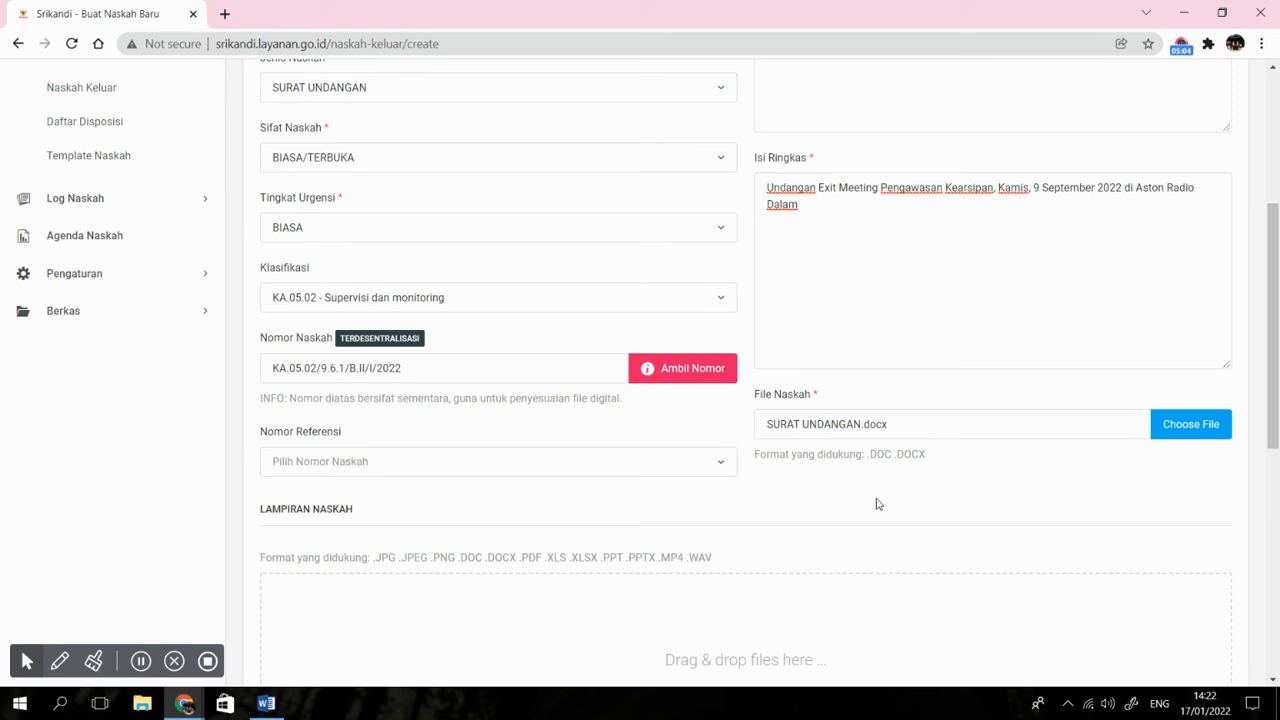
Add the Sekretariat Kementerian Pemuda dan Olahraga entry as the letter's Utama recipient, leaving Grup Tujuan unset.
{"action": "scroll", "coordinate": [868, 522], "scroll_direction": "down", "scroll_amount": 3}
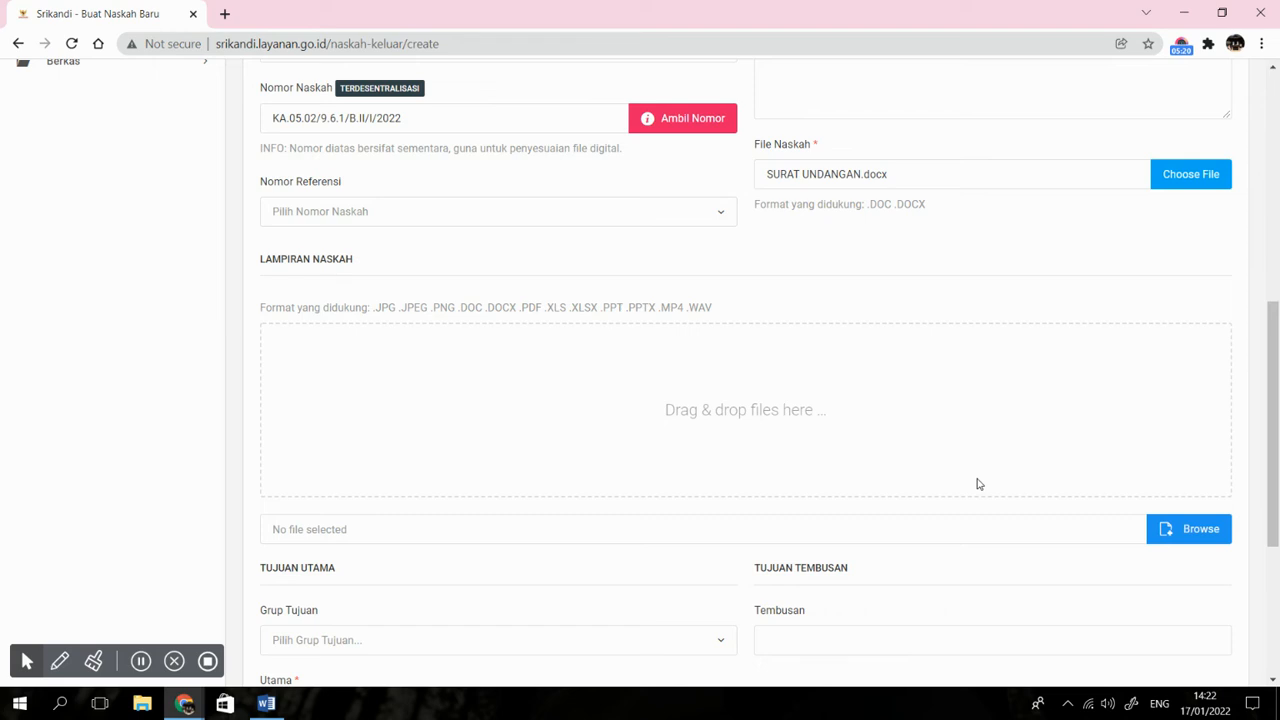
{"action": "scroll", "coordinate": [979, 484], "scroll_direction": "down", "scroll_amount": 1}
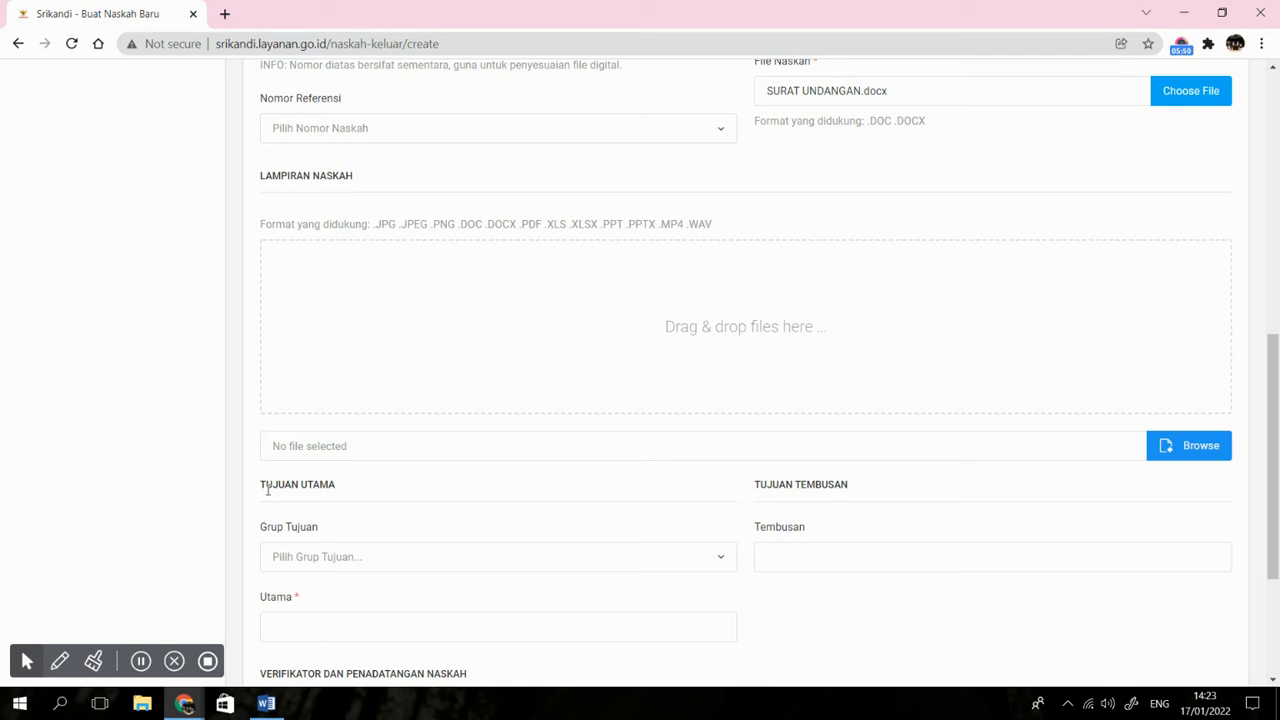
{"action": "scroll", "coordinate": [366, 540], "scroll_direction": "down", "scroll_amount": 1}
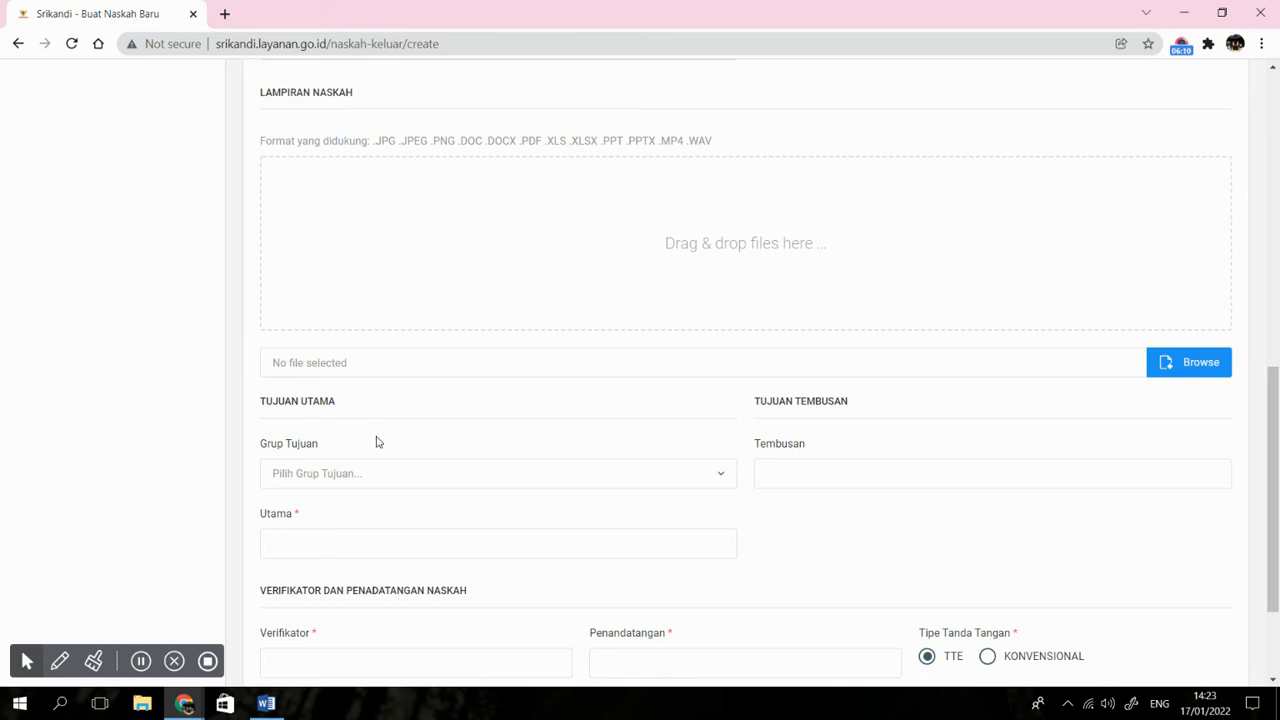
{"action": "left_click", "coordinate": [380, 477]}
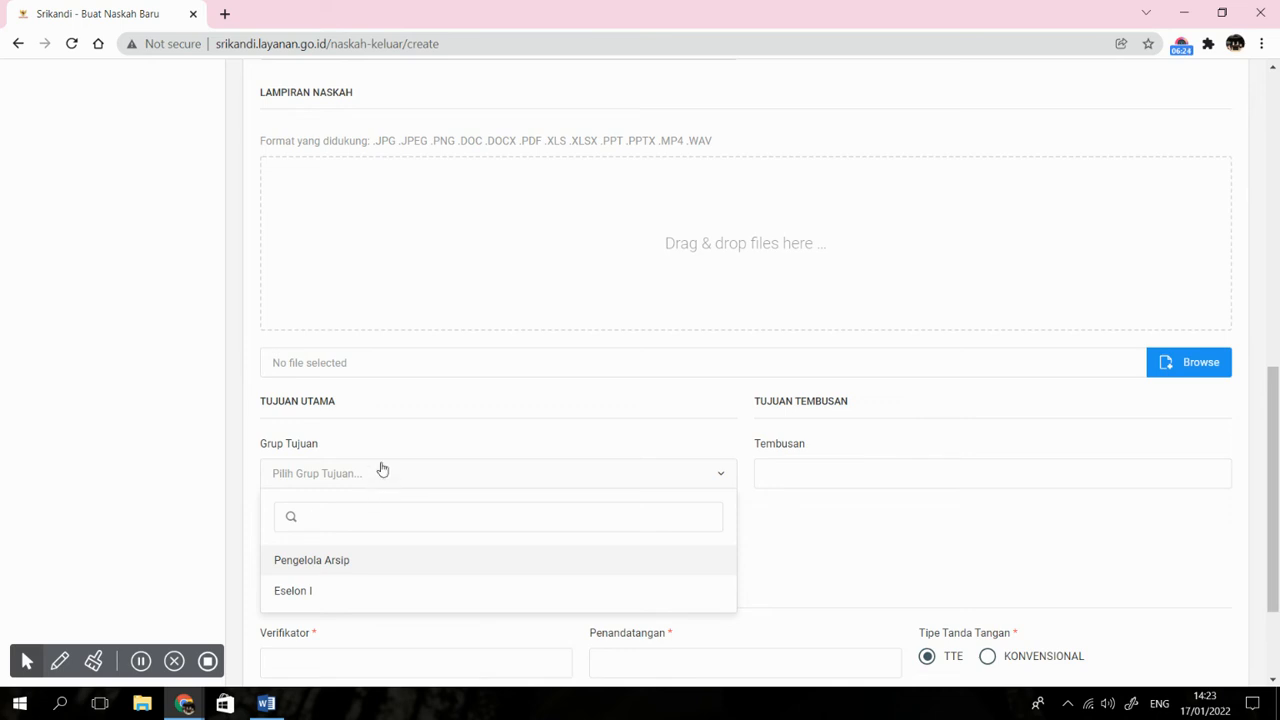
{"action": "left_click", "coordinate": [380, 466]}
{"action": "left_click", "coordinate": [390, 546]}
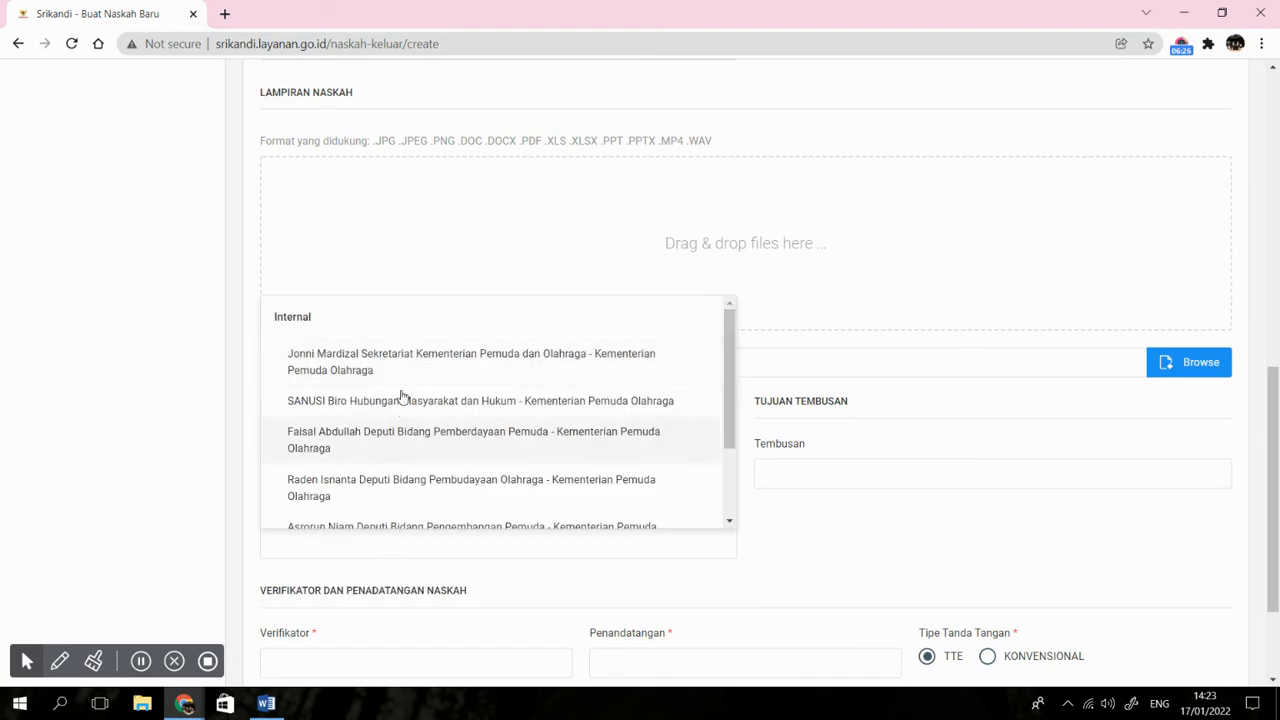
{"action": "left_click", "coordinate": [405, 368]}
Add the Kepala Sub Bagian Persuratan dan Arsip and the Kepala Bagian Tata Usaha as Verifikator.
{"action": "scroll", "coordinate": [610, 479], "scroll_direction": "down", "scroll_amount": 3}
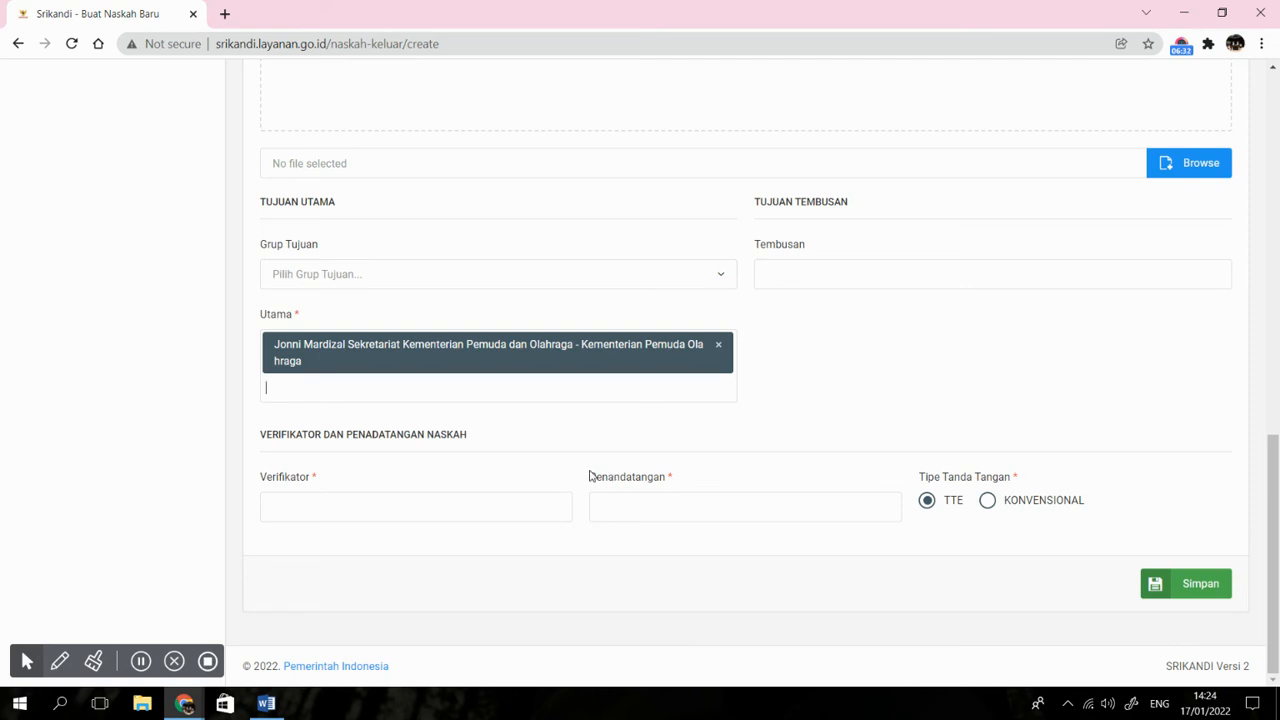
{"action": "left_click", "coordinate": [307, 516]}
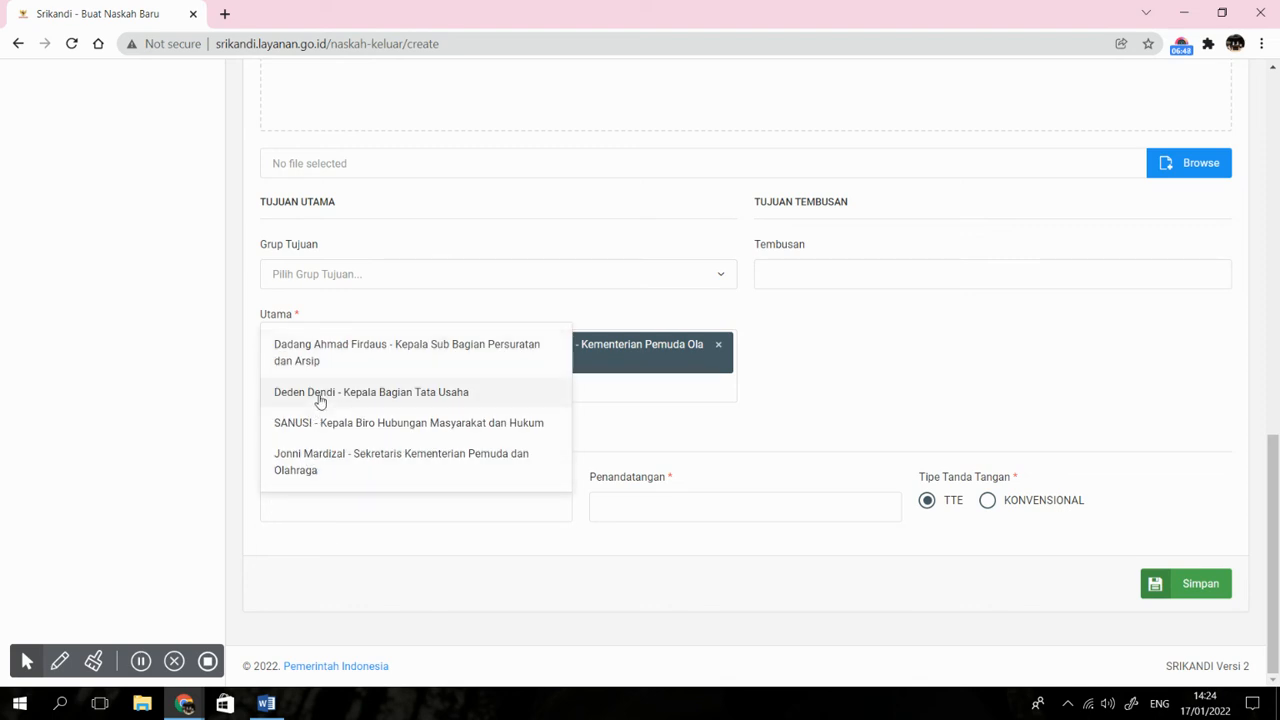
{"action": "left_click", "coordinate": [327, 352]}
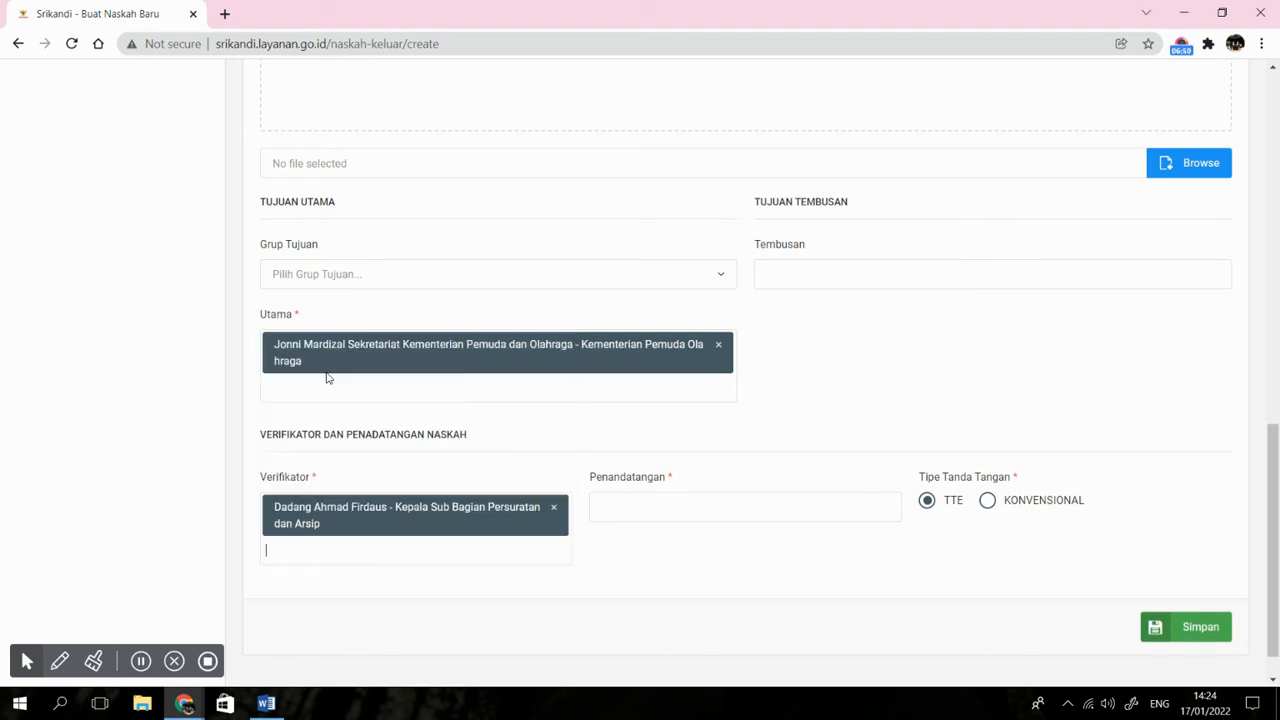
{"action": "left_click", "coordinate": [321, 553]}
{"action": "left_click", "coordinate": [333, 395]}
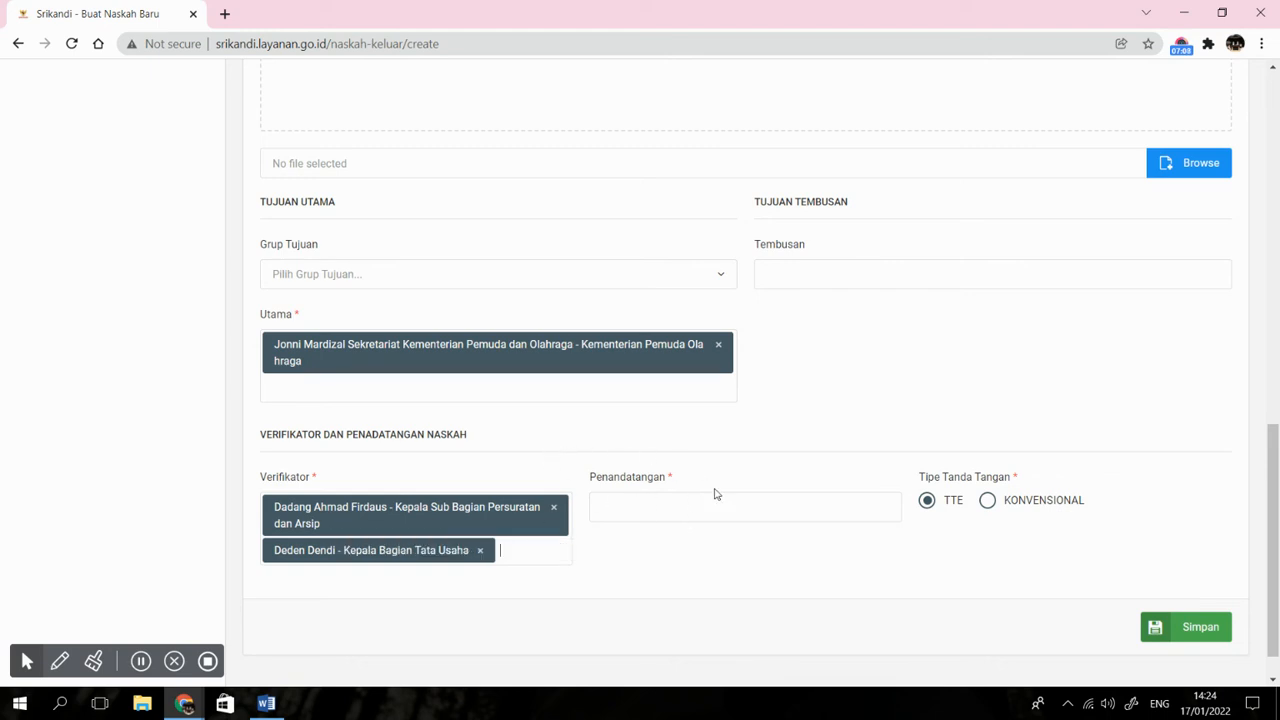
Choose the Kepala Biro Hubungan Masyarakat dan Hukum as Penandatangan and save the outgoing letter.
{"action": "left_click", "coordinate": [664, 506]}
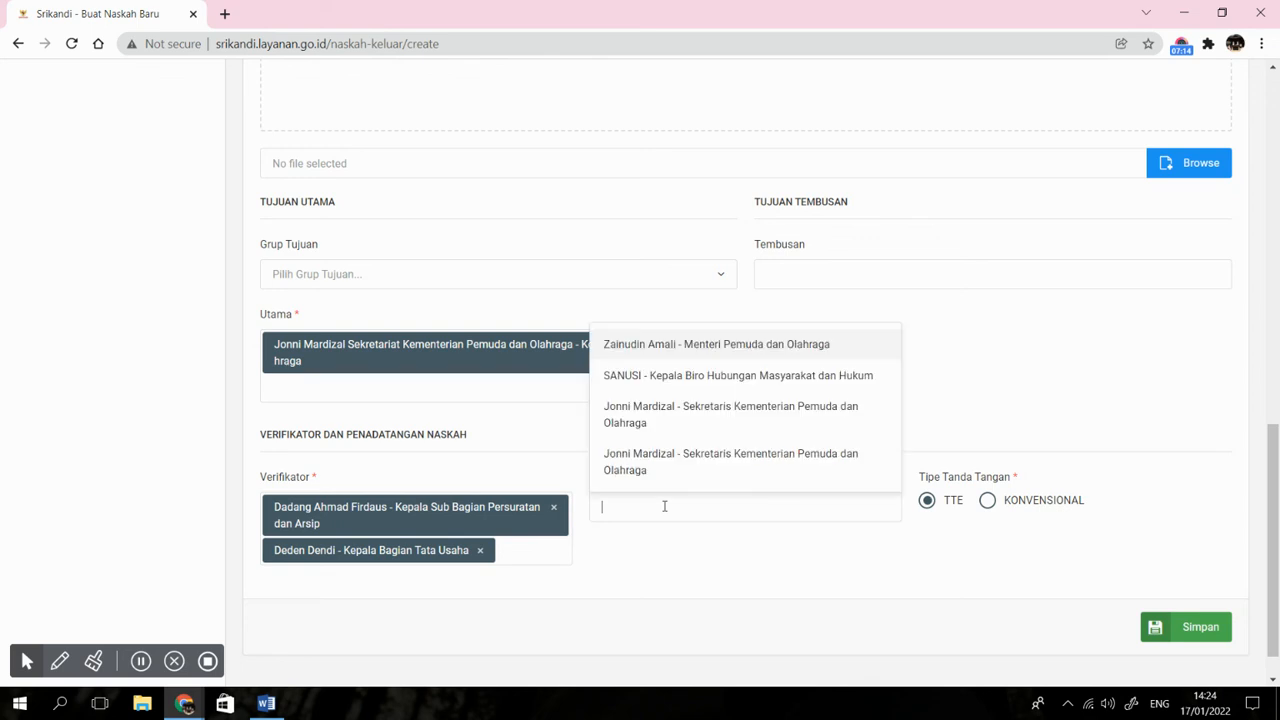
{"action": "left_click", "coordinate": [651, 386]}
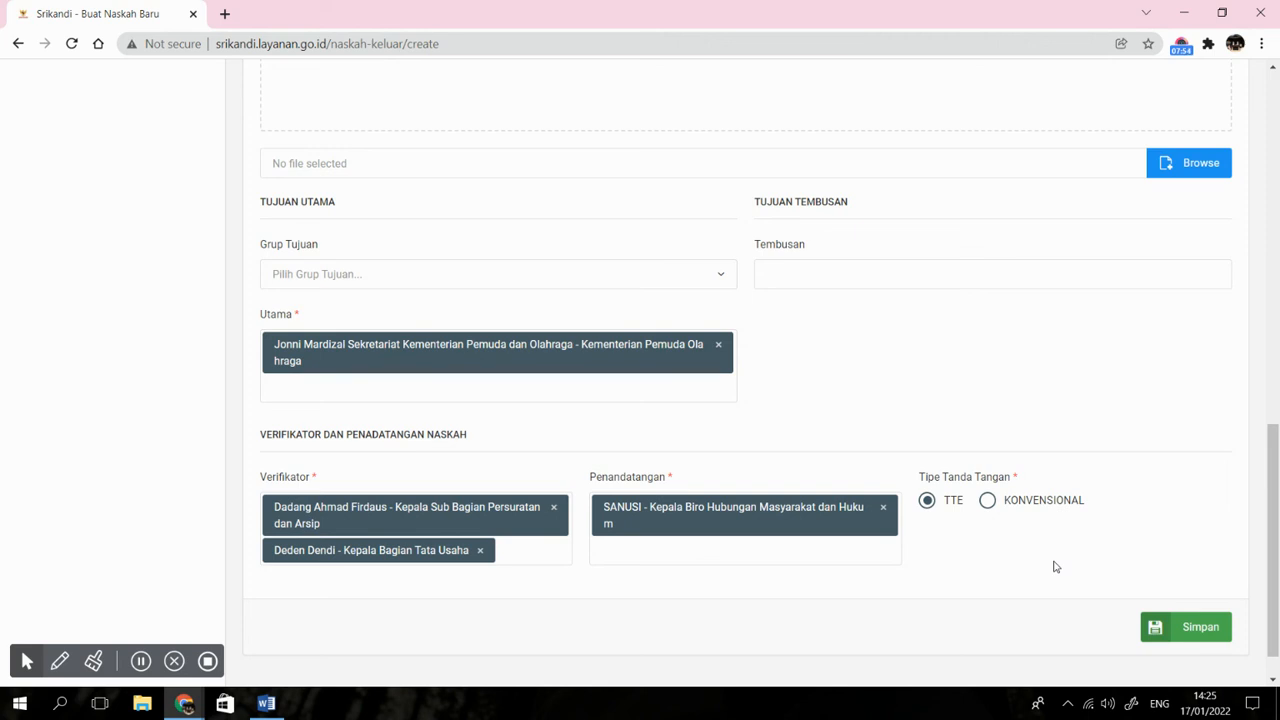
{"action": "left_click", "coordinate": [1208, 627]}
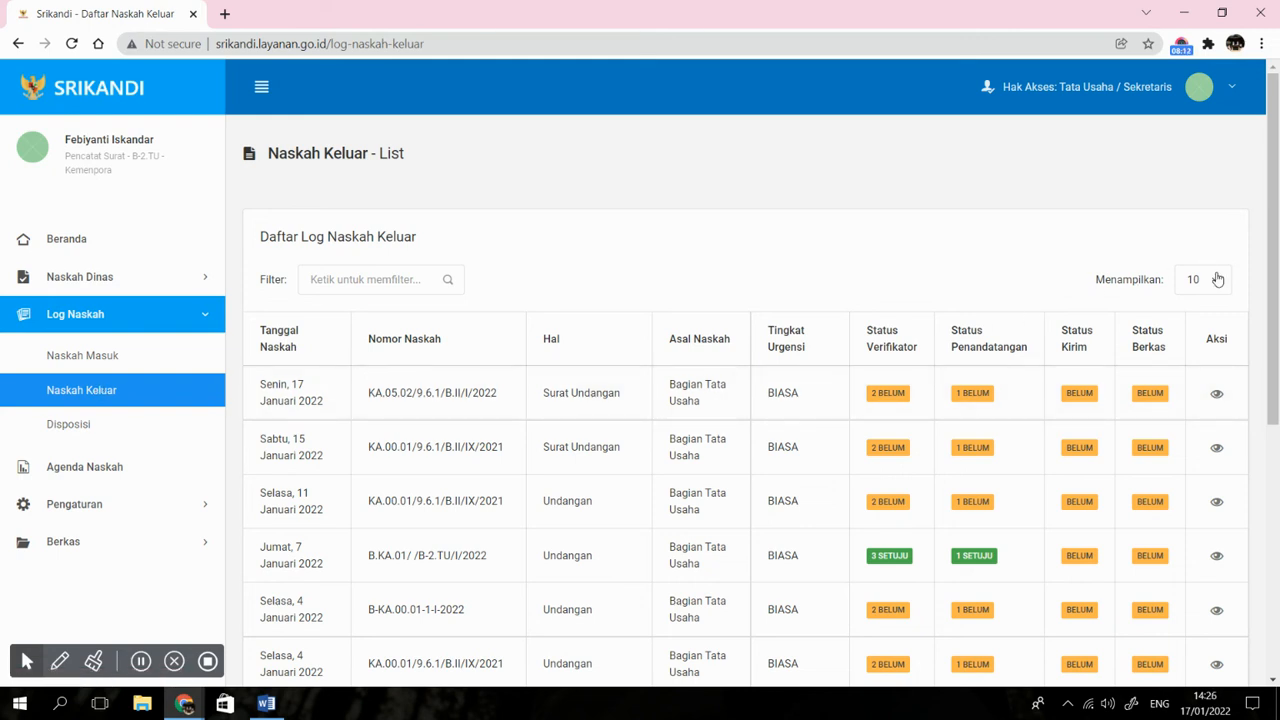
Open the detail of letter KA.05.02/9.6.1/B.II/I/2022 from the outgoing log and review its registration data and document preview.
{"action": "left_click", "coordinate": [1216, 393]}
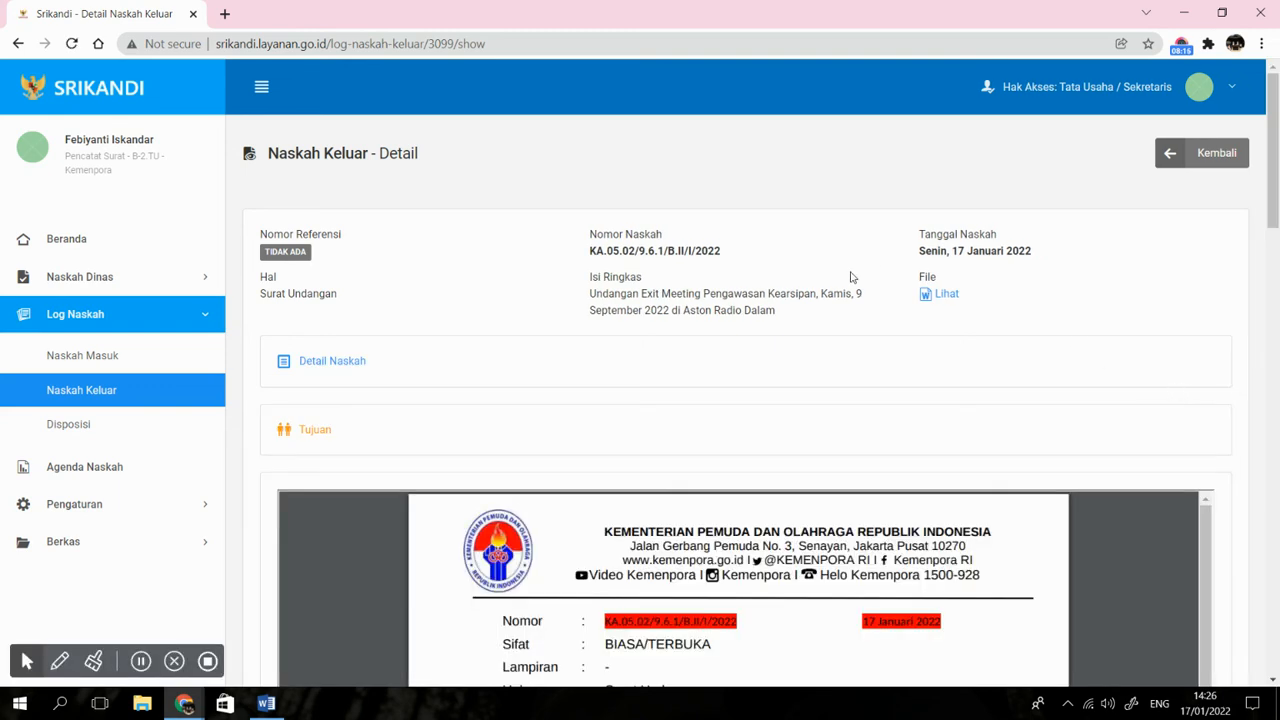
{"action": "scroll", "coordinate": [826, 289], "scroll_direction": "down", "scroll_amount": 3}
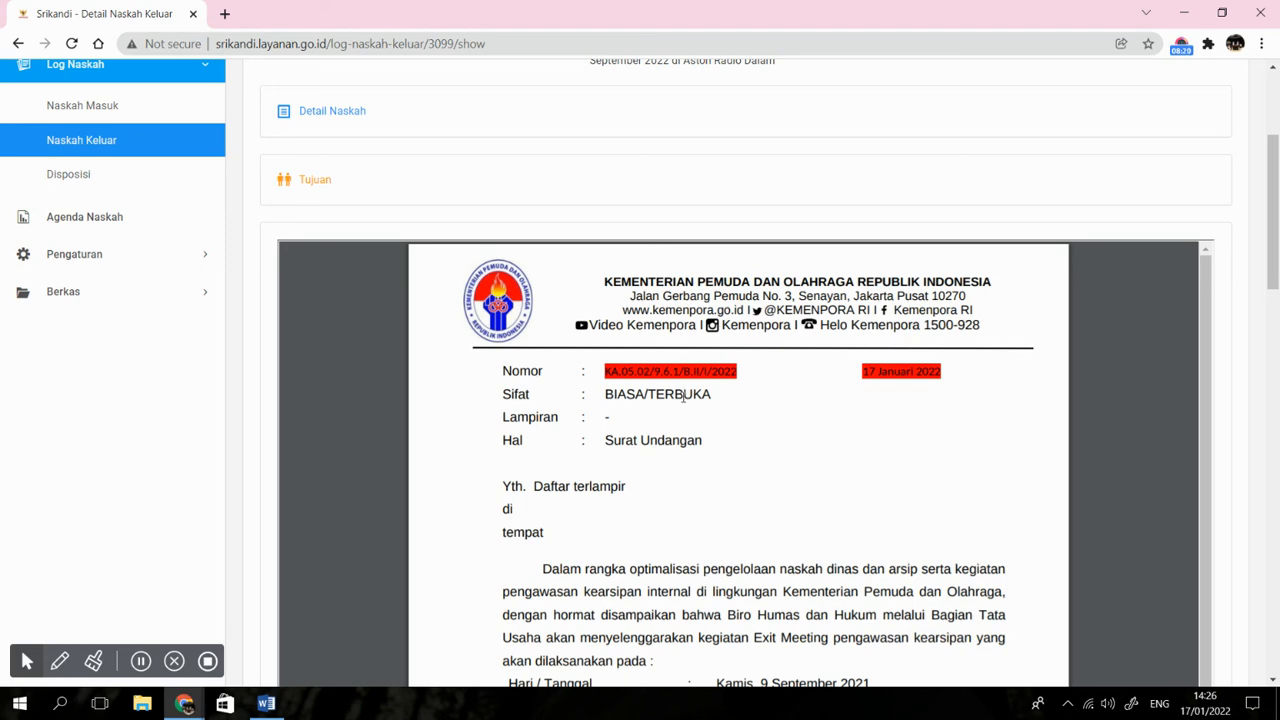
{"action": "left_click_drag", "start_coordinate": [1276, 219], "coordinate": [1278, 151]}
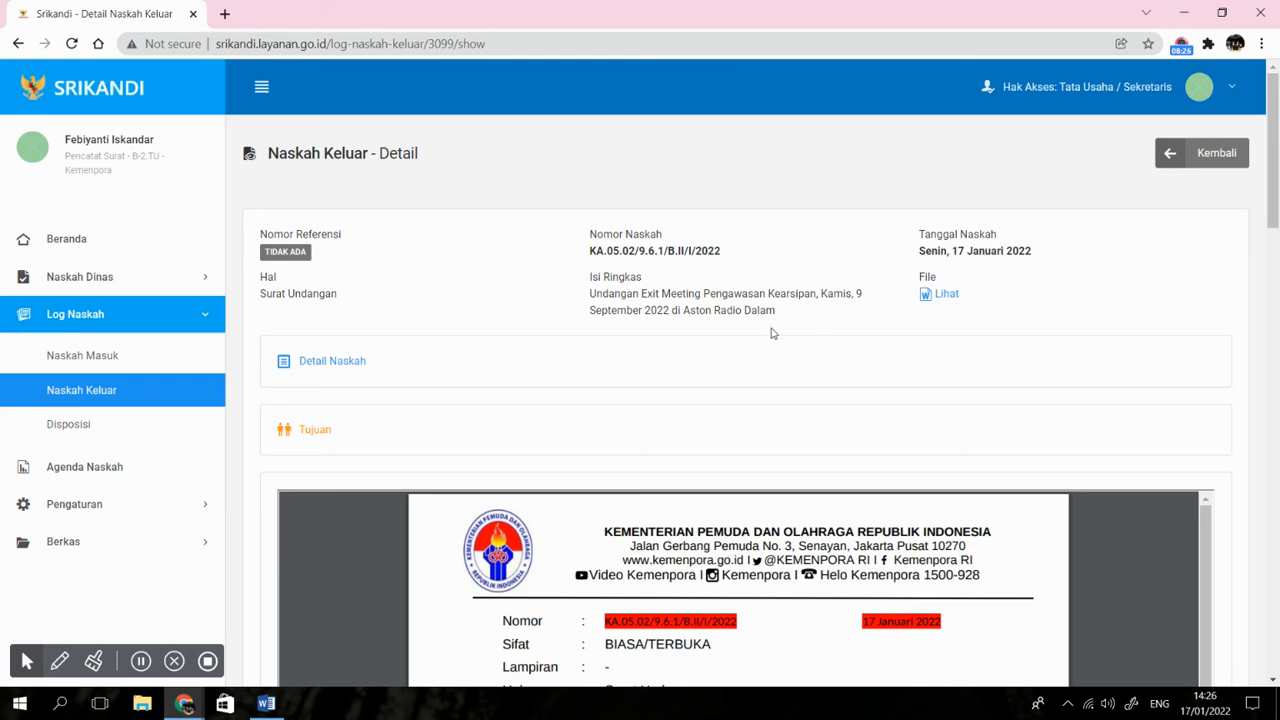
{"action": "scroll", "coordinate": [771, 403], "scroll_direction": "down", "scroll_amount": 5}
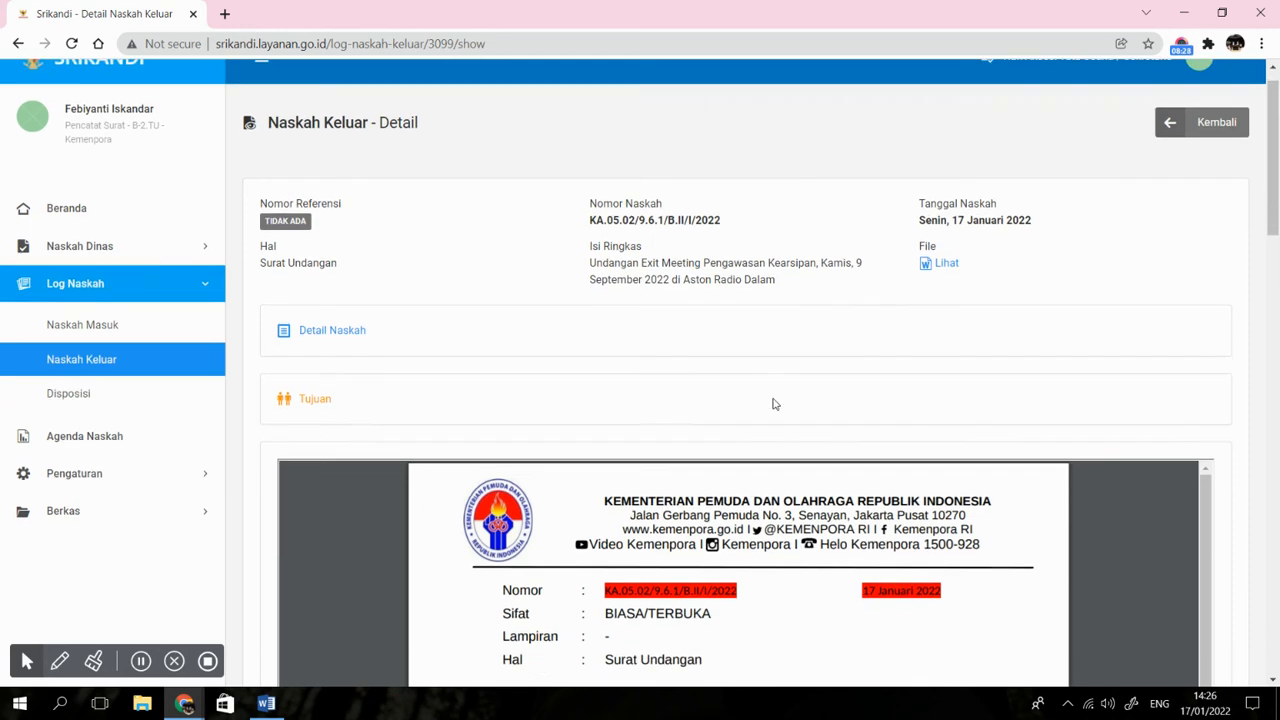